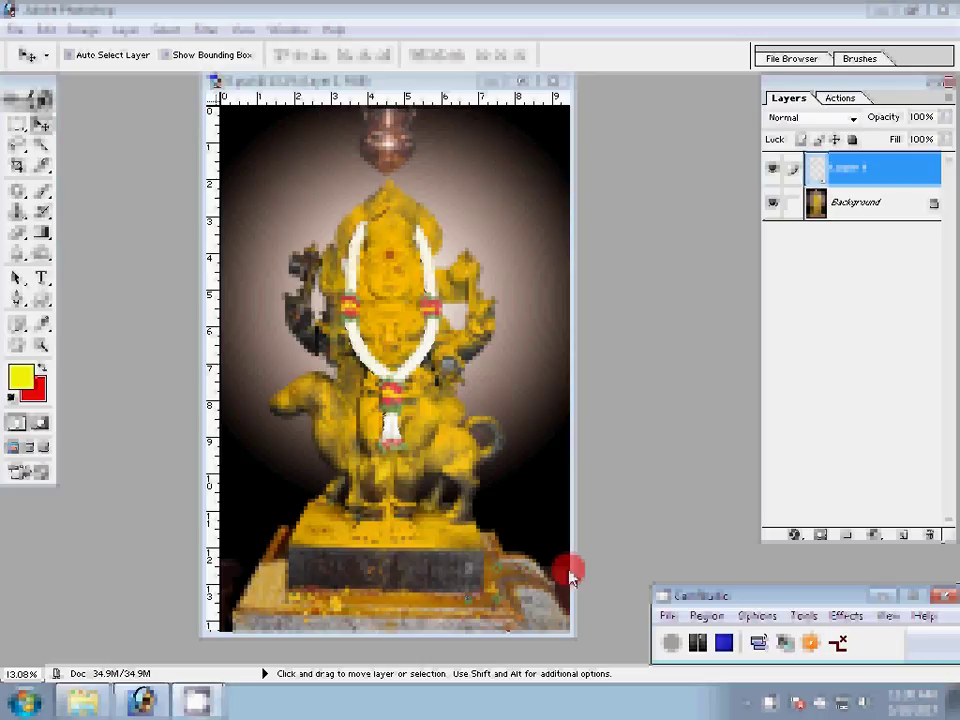
Zoom in twice on the statue's base until the pedestal's lower left corner fills the window
{"action": "key", "text": "ctrl+t"}
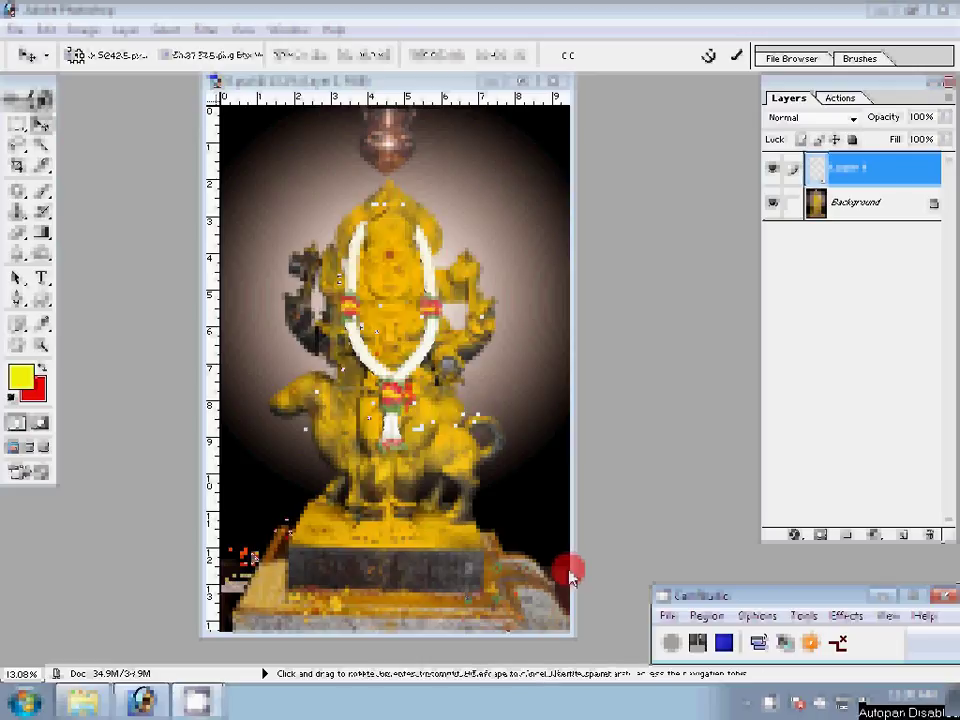
{"action": "key", "text": "Return"}
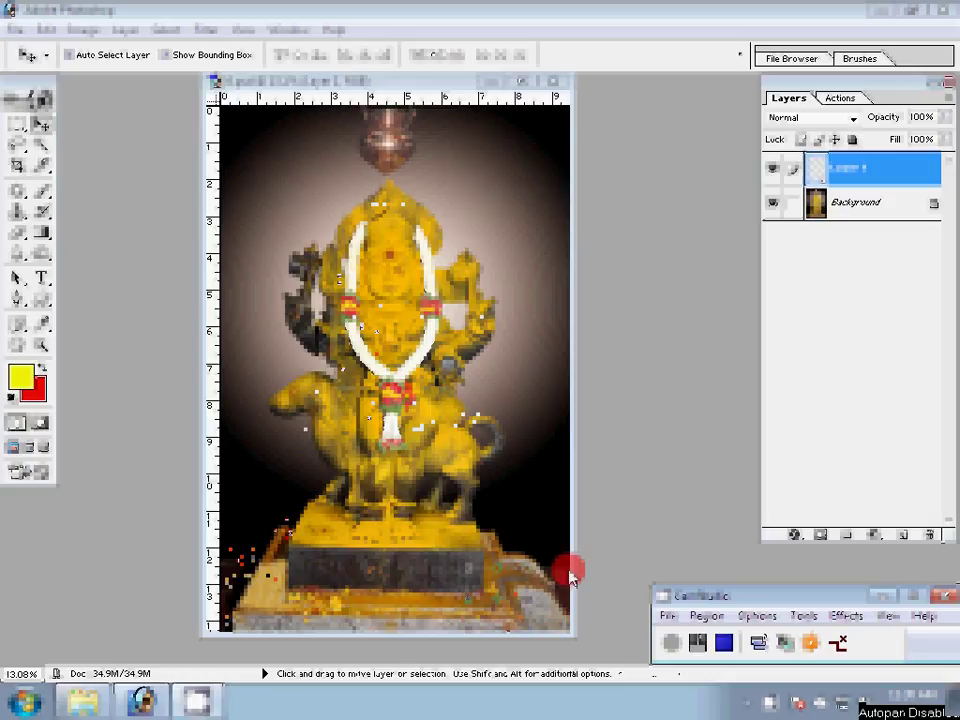
{"action": "key", "text": "z"}
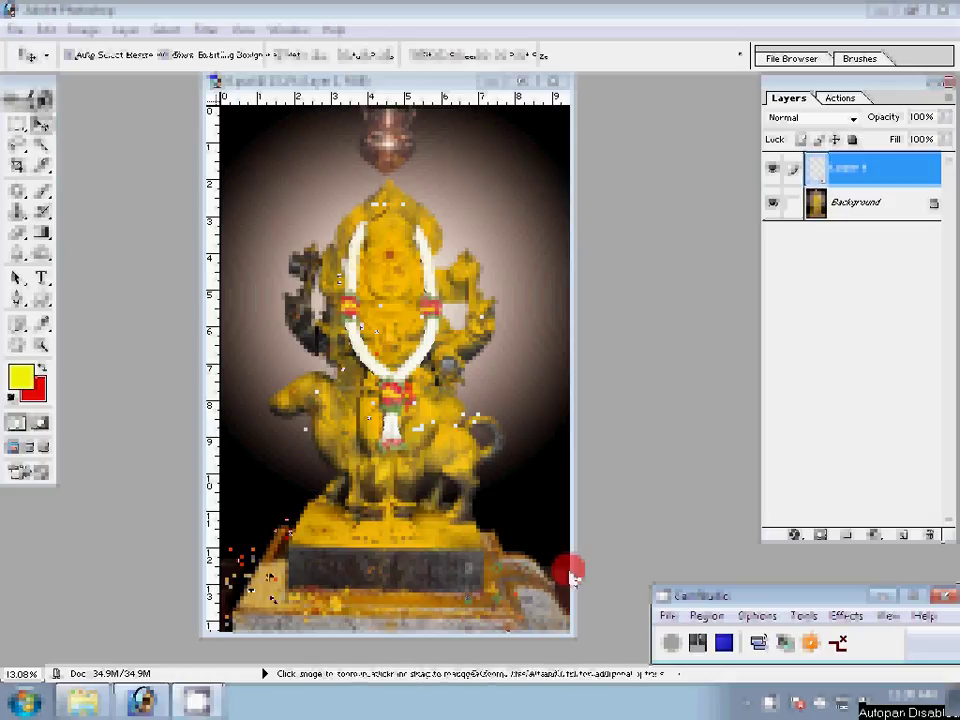
{"action": "left_click", "coordinate": [575, 572]}
{"action": "left_click", "coordinate": [152, 550]}
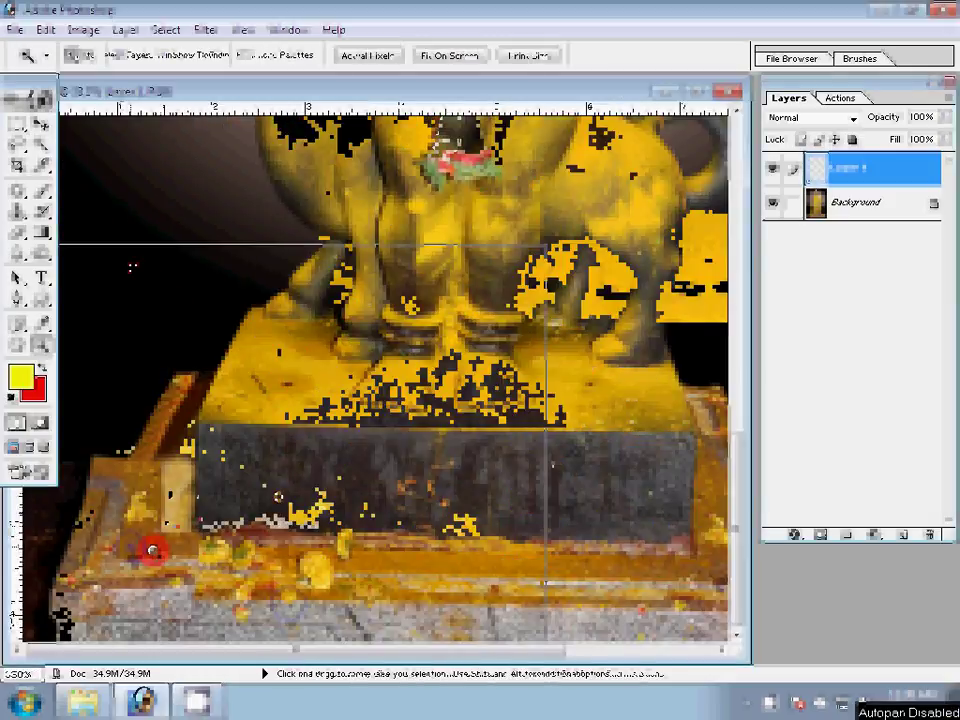
Select the left ledge edge with the Magnetic Lasso and distort it to stretch further left
{"action": "key", "text": "v"}
{"action": "key", "text": "l"}
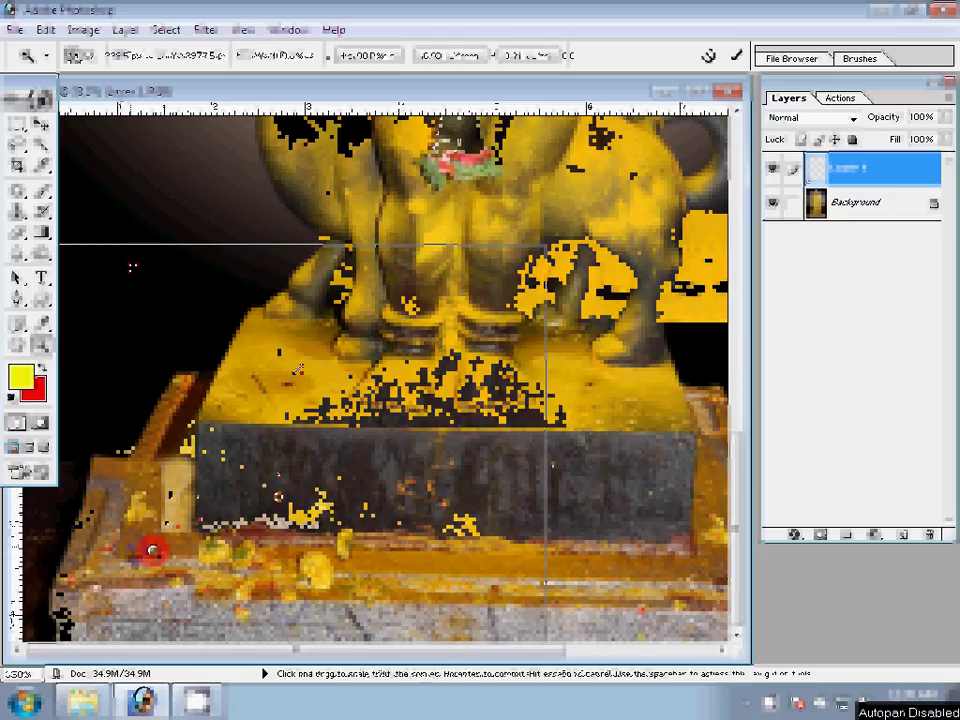
{"action": "left_click", "coordinate": [297, 385]}
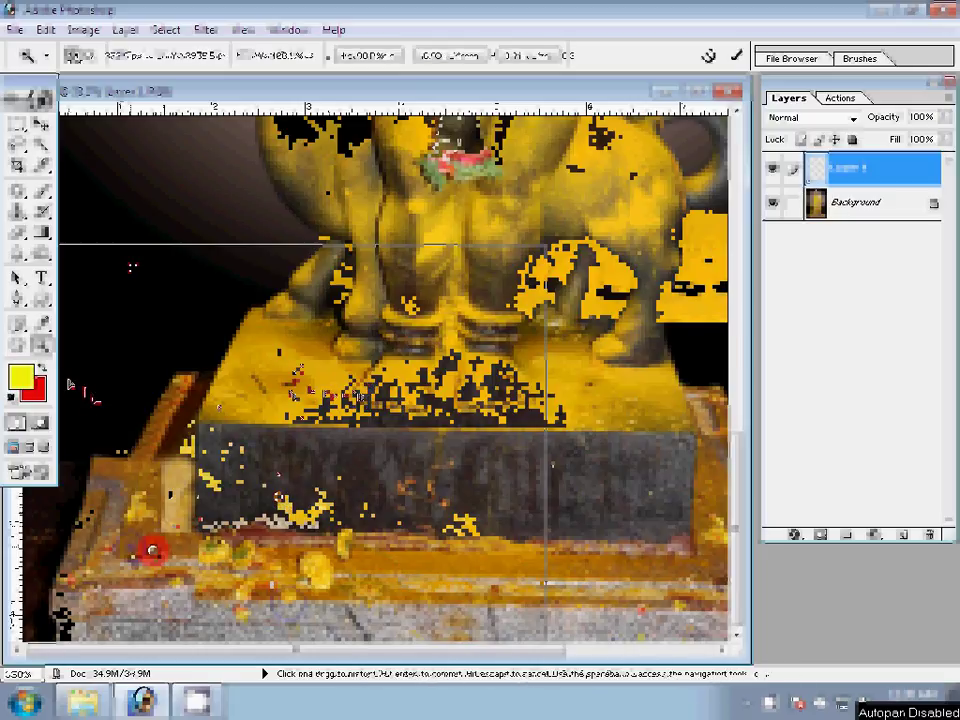
{"action": "left_click_drag", "start_coordinate": [152, 550], "coordinate": [97, 380]}
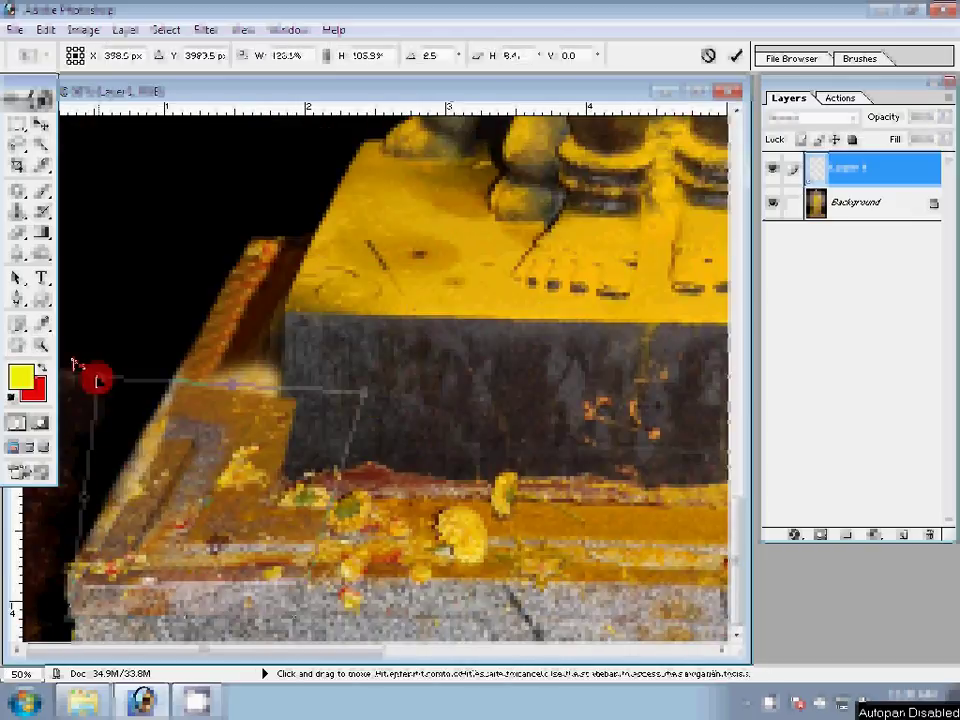
{"action": "left_click_drag", "start_coordinate": [68, 616], "coordinate": [65, 612]}
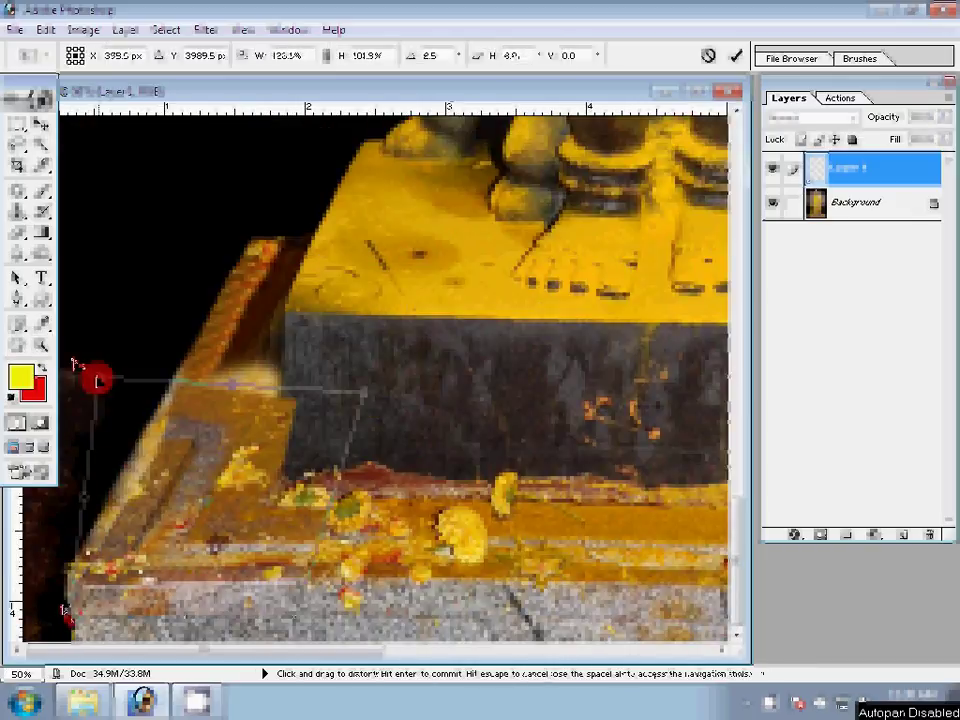
{"action": "key", "text": "Return"}
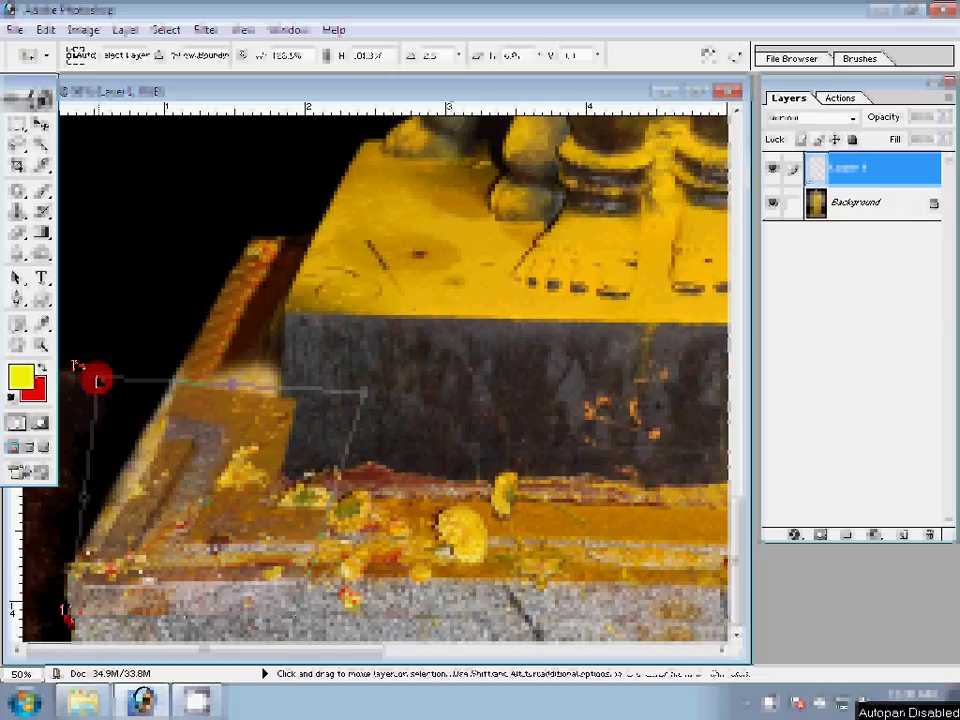
{"action": "key", "text": "e"}
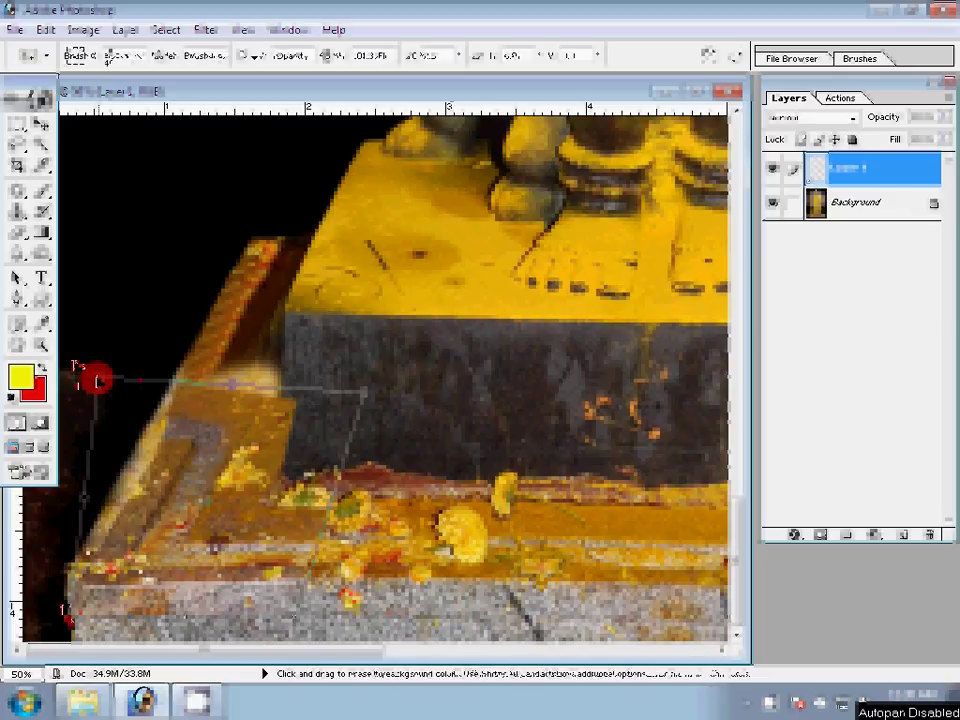
Erase a spot on the dark pedestal block at 100% flow, then ready a 70-pixel Clone Stamp
{"action": "left_click", "coordinate": [353, 56]}
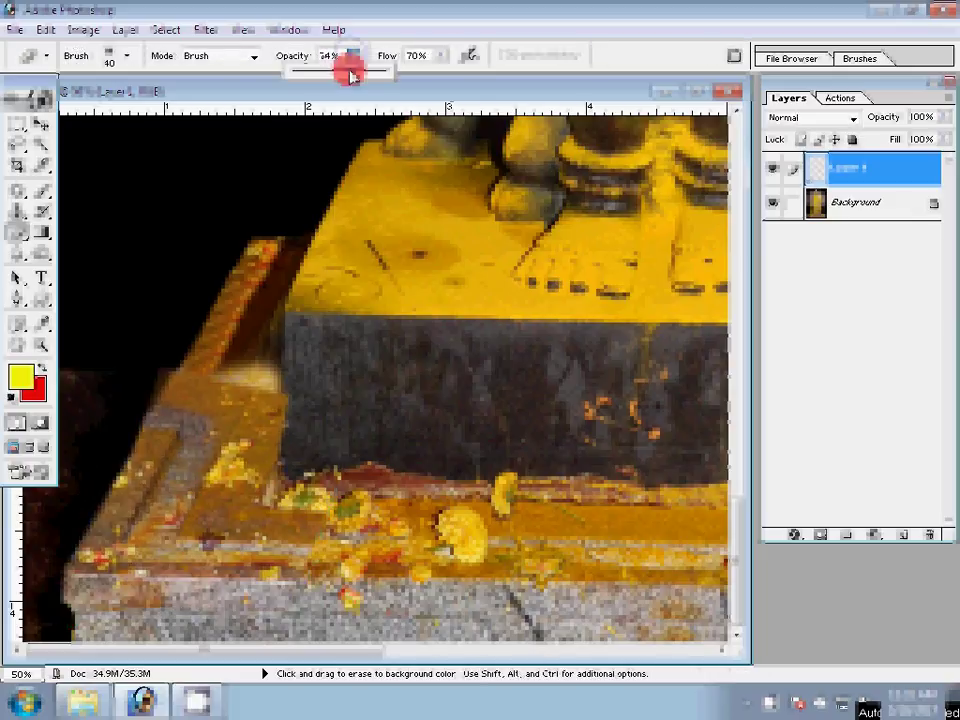
{"action": "key", "text": "shift+0"}
{"action": "left_click", "coordinate": [333, 400]}
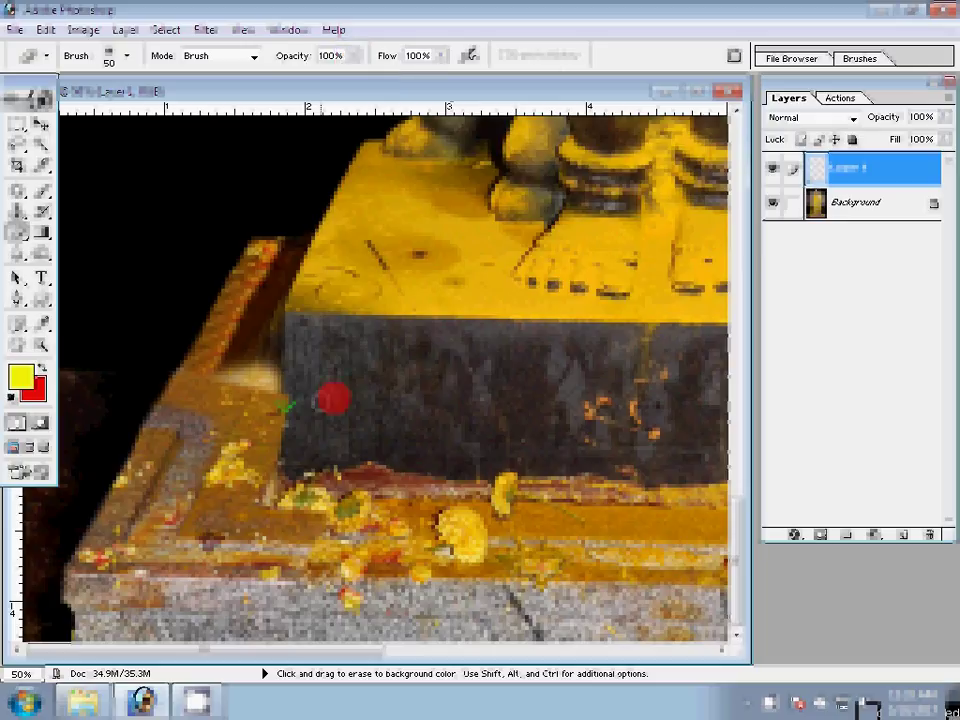
{"action": "key", "text": "shift+e"}
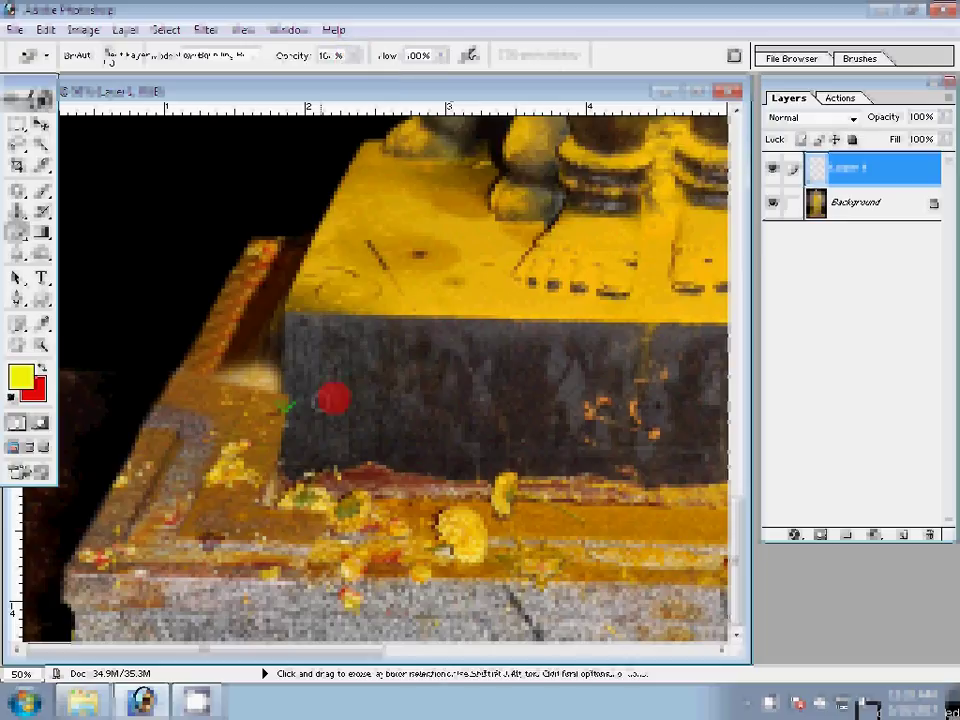
{"action": "key", "text": "s"}
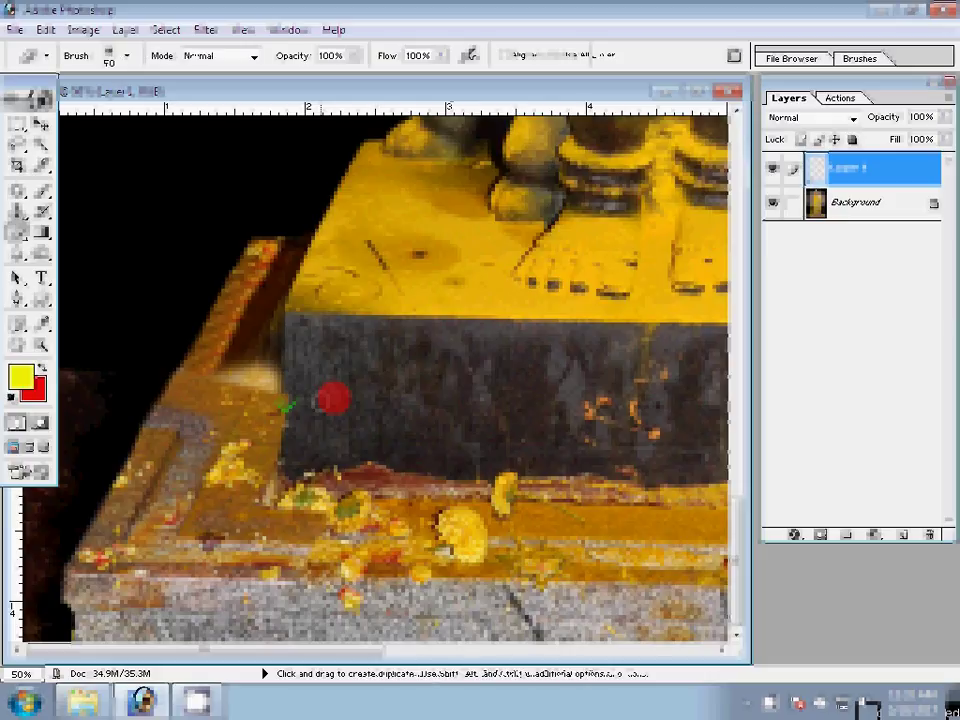
{"action": "key", "text": "alt"}
{"action": "key", "text": "bracketright"}
{"action": "key", "text": "bracketright"}
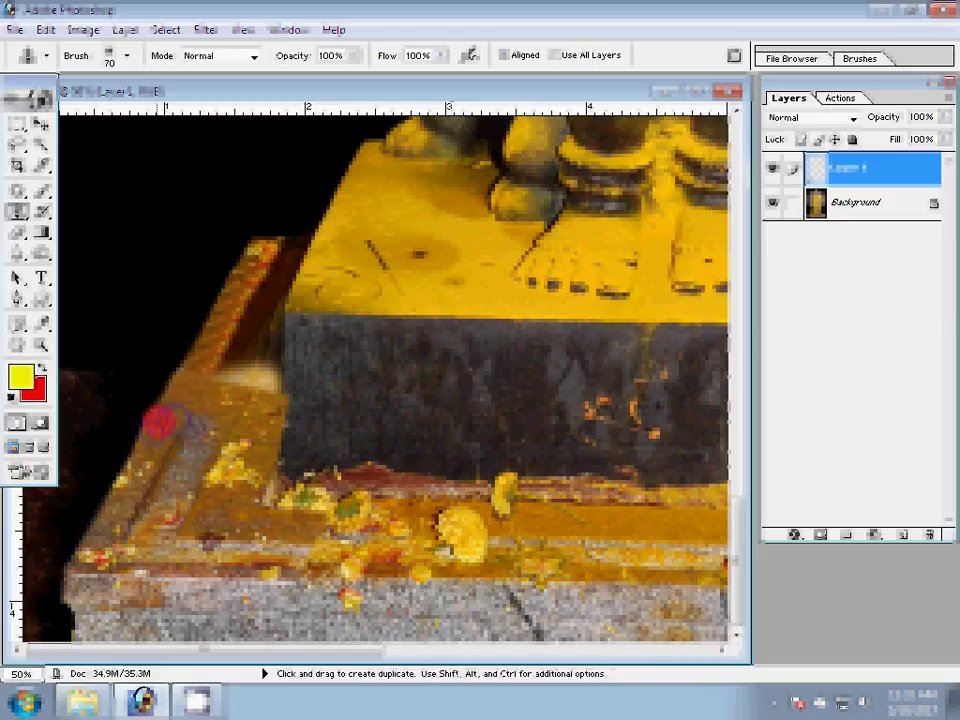
{"action": "key", "text": "alt"}
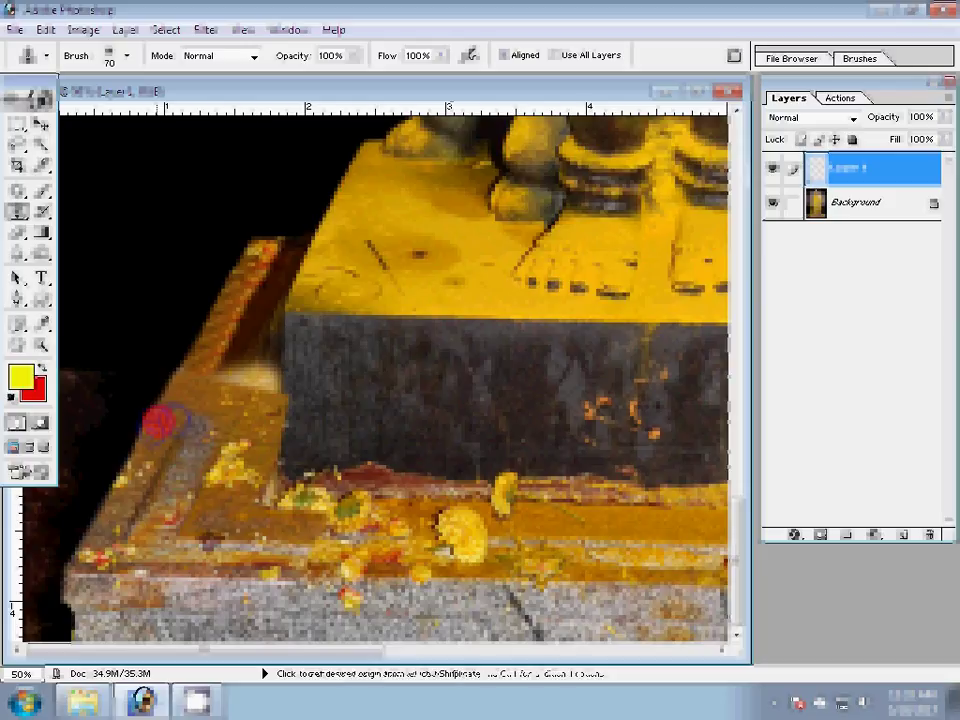
{"action": "left_click", "coordinate": [160, 422], "text": "alt"}
{"action": "key", "text": "e"}
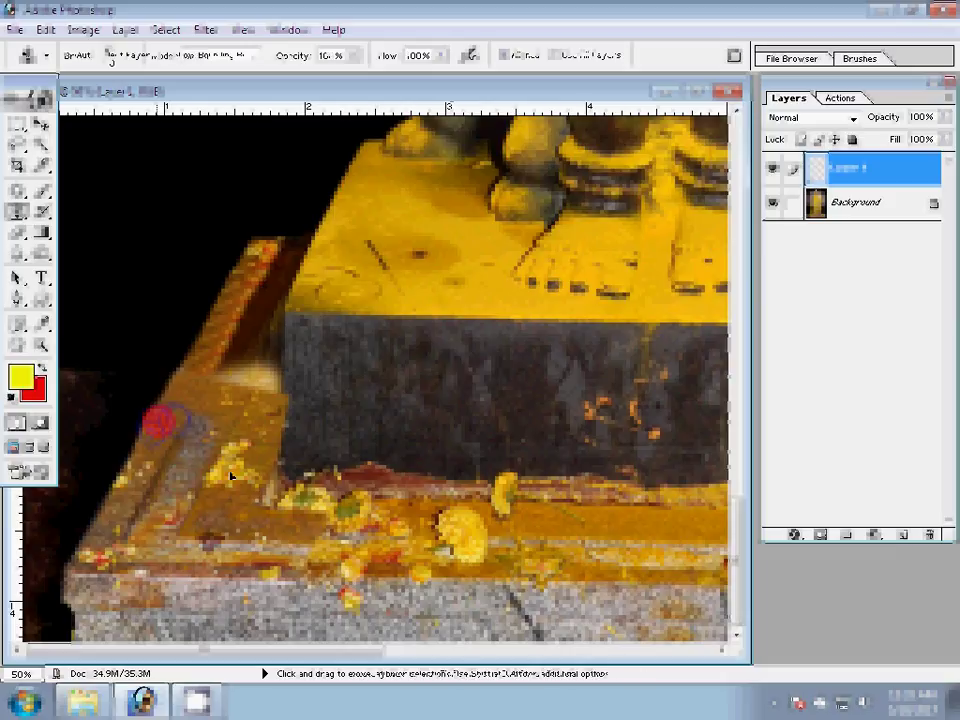
{"action": "key", "text": "v"}
Drag a copy of the stone ledge up onto the upper block and erase part of its grey strip
{"action": "left_click_drag", "start_coordinate": [160, 422], "coordinate": [259, 296]}
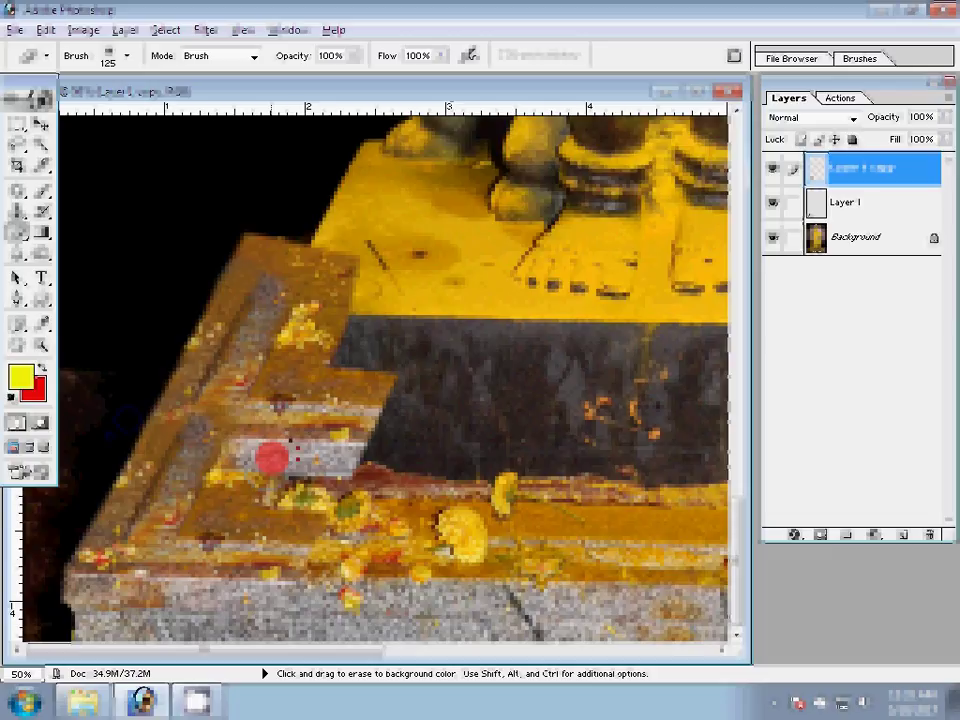
{"action": "left_click_drag", "start_coordinate": [295, 455], "coordinate": [358, 442]}
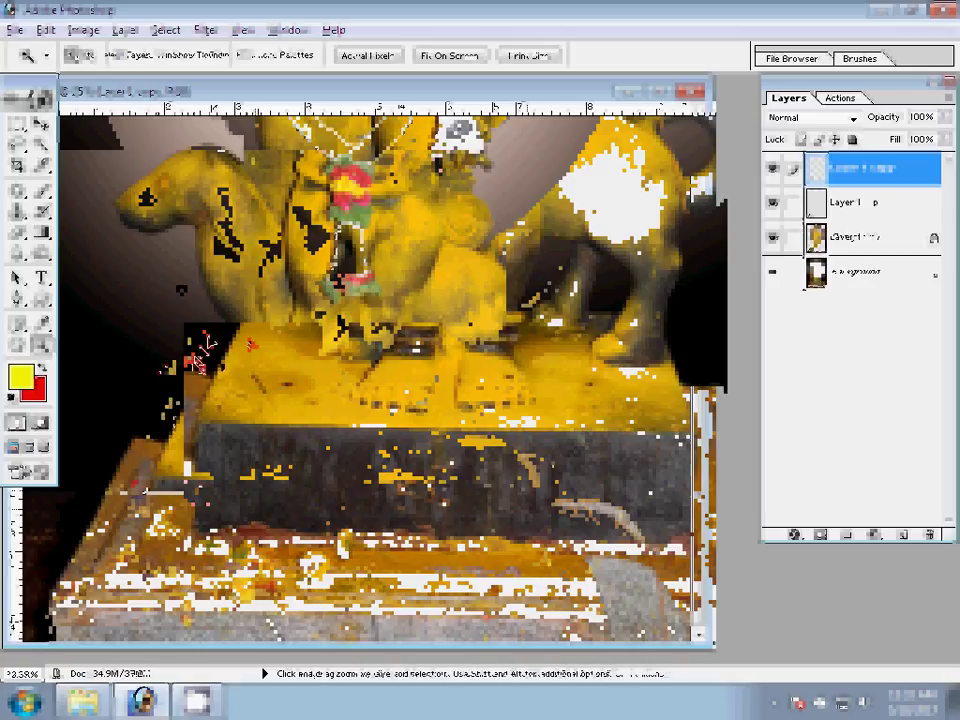
Slightly skew the top-left corner of the ledge copy and commit the transform
{"action": "key", "text": "ctrl+t"}
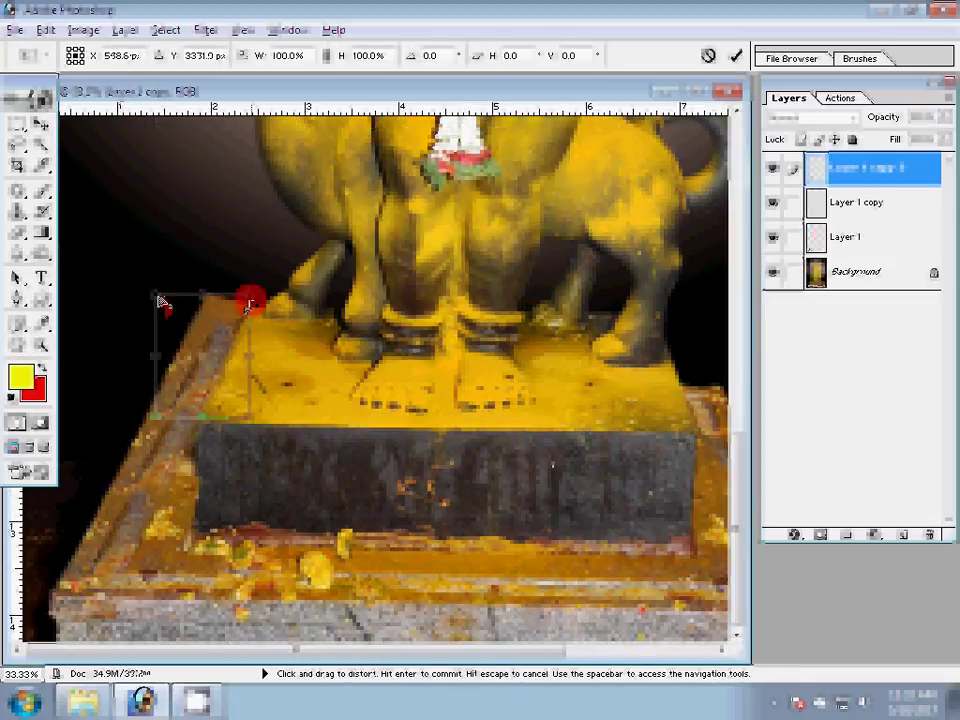
{"action": "left_click_drag", "start_coordinate": [168, 313], "coordinate": [158, 305]}
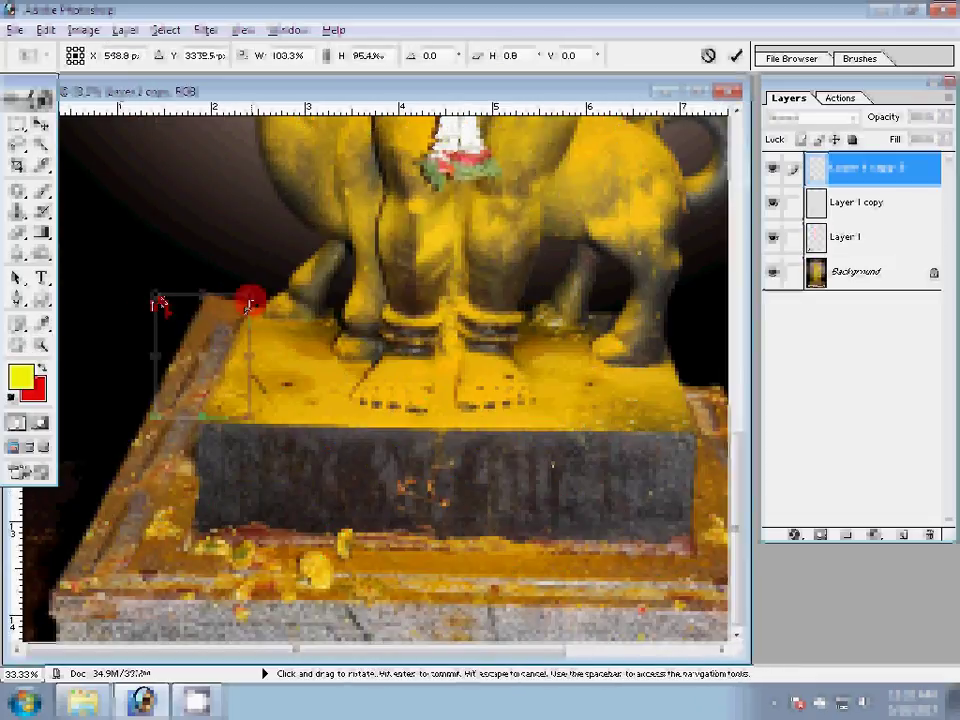
{"action": "key", "text": "Return"}
{"action": "key", "text": "e"}
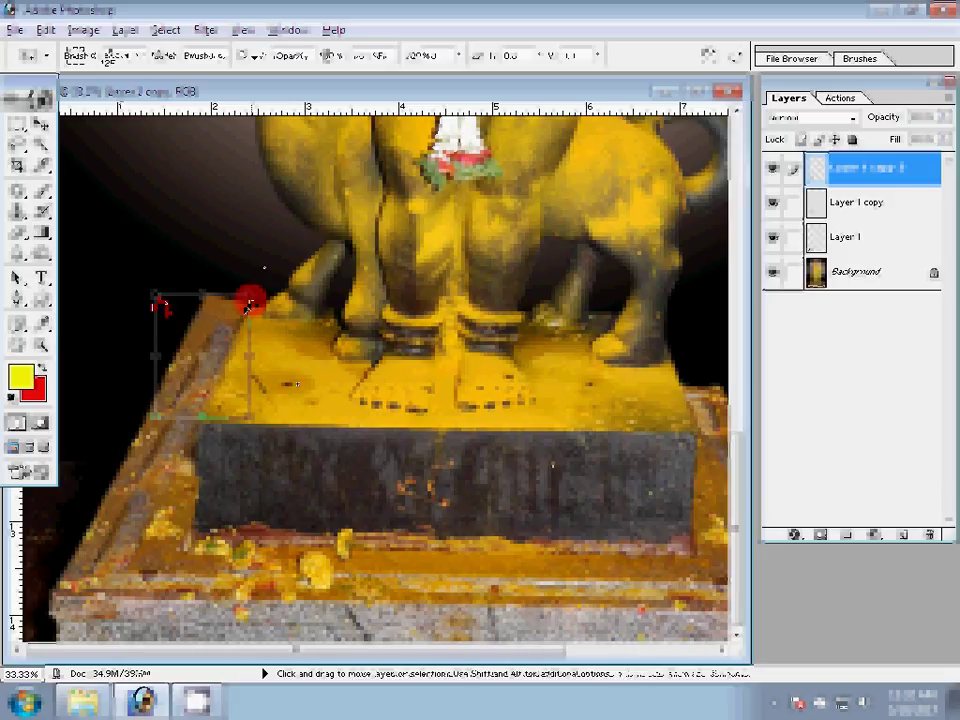
{"action": "key", "text": "v"}
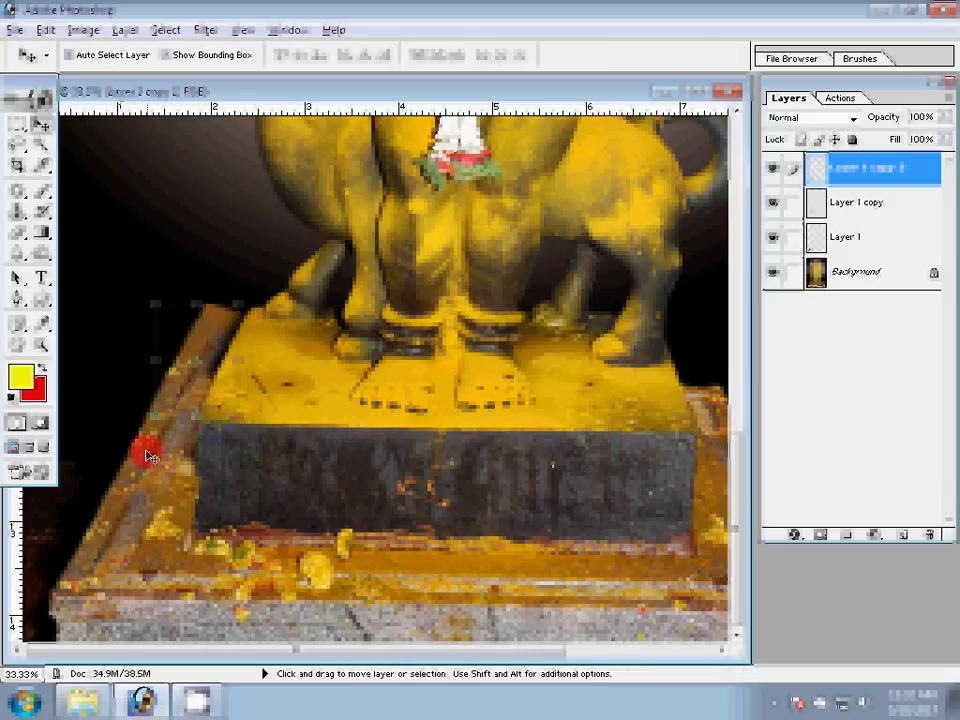
{"action": "key", "text": "e"}
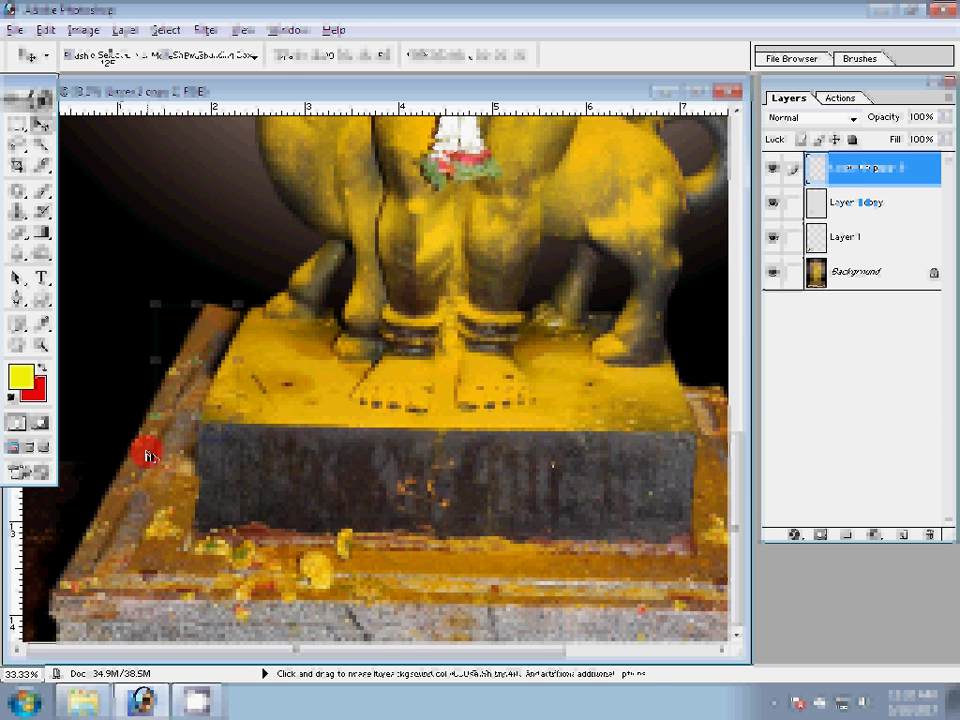
{"action": "key", "text": "z"}
{"action": "right_click", "coordinate": [343, 430]}
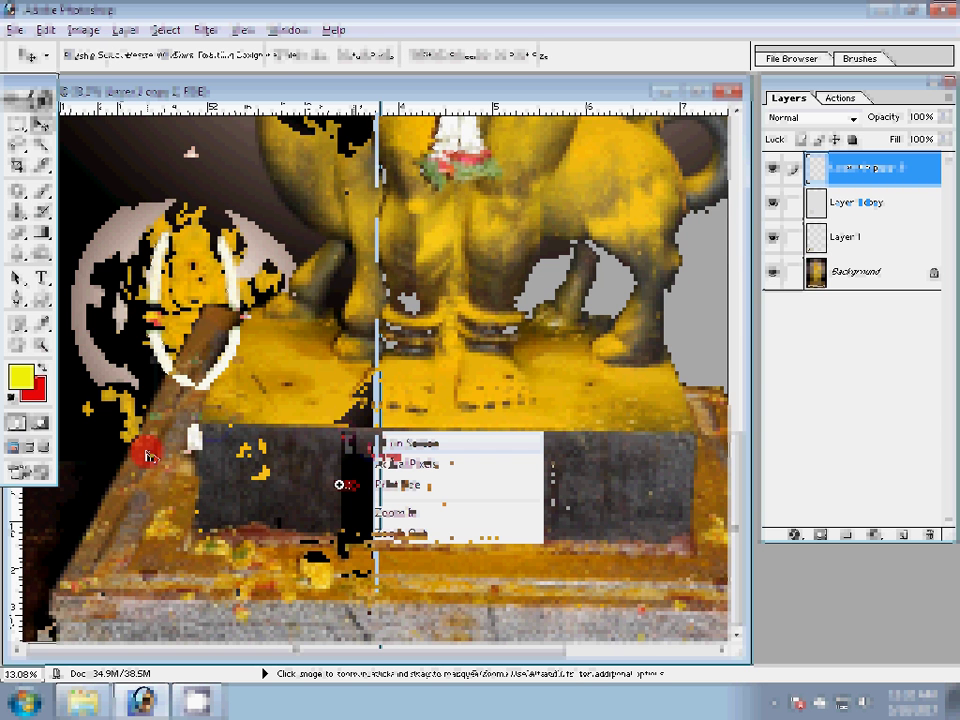
{"action": "left_click_drag", "start_coordinate": [147, 456], "coordinate": [87, 530]}
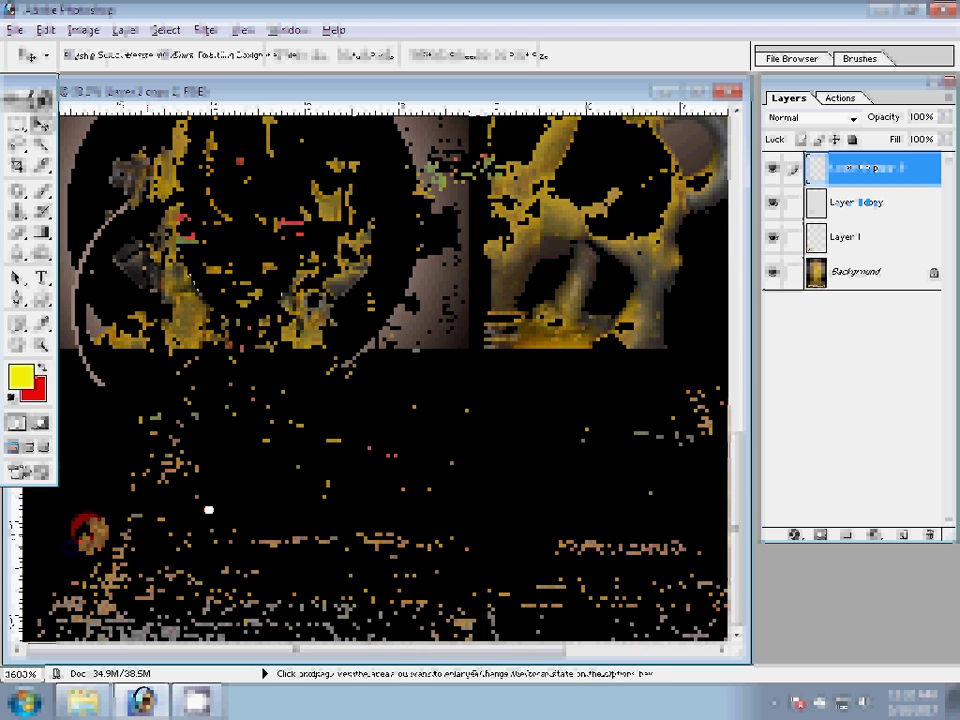
{"action": "right_click", "coordinate": [316, 351]}
{"action": "left_click", "coordinate": [355, 372]}
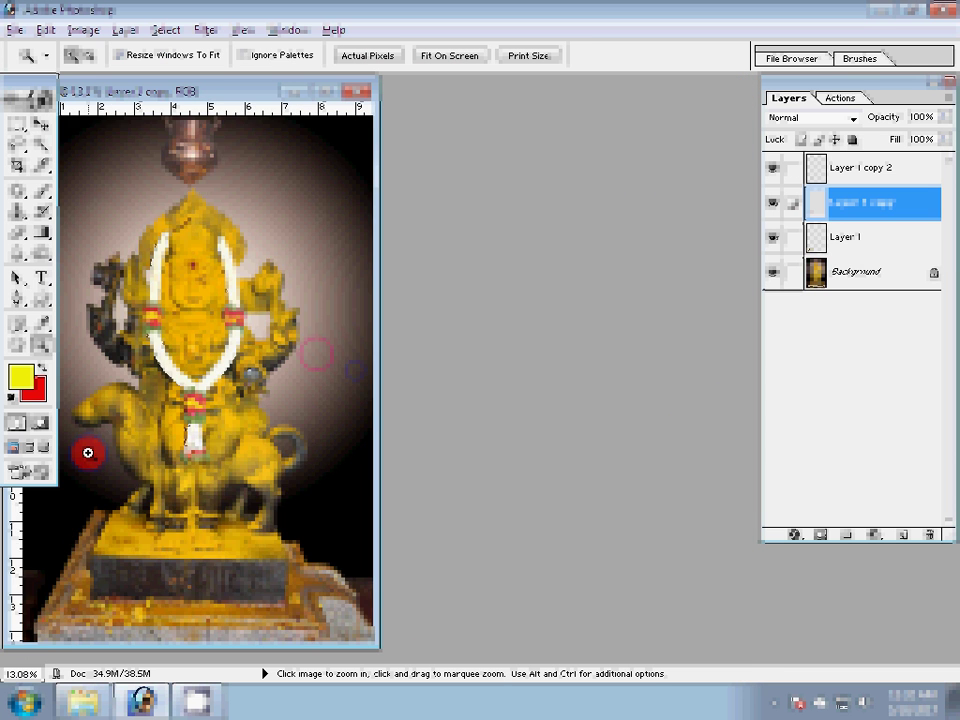
{"action": "left_click", "coordinate": [88, 453]}
{"action": "left_click", "coordinate": [86, 476]}
{"action": "left_click", "coordinate": [189, 326]}
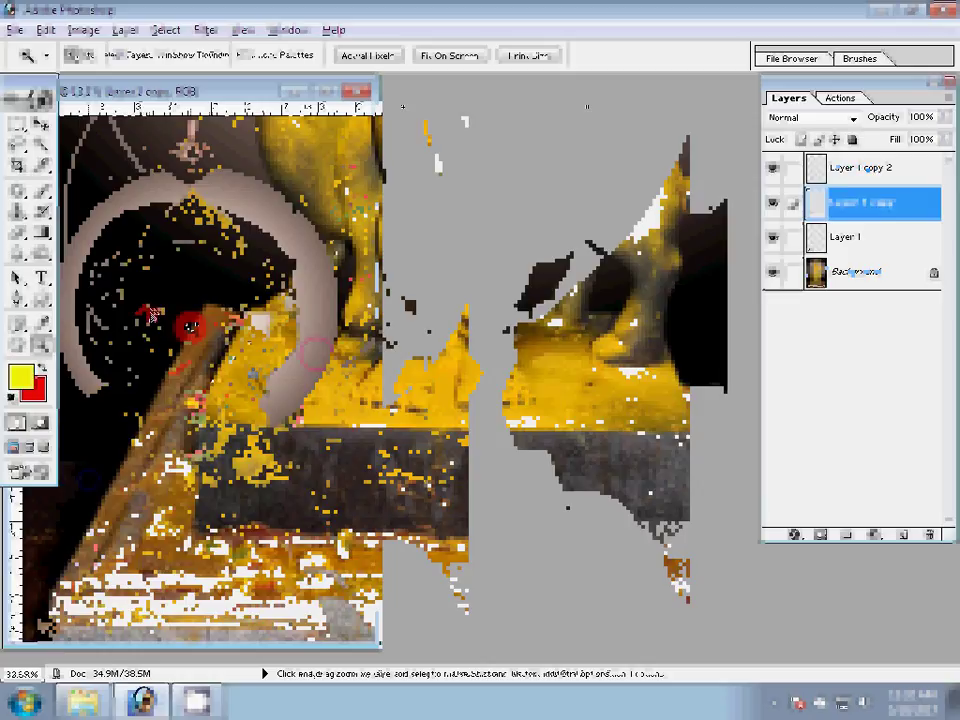
{"action": "key", "text": "ctrl+t"}
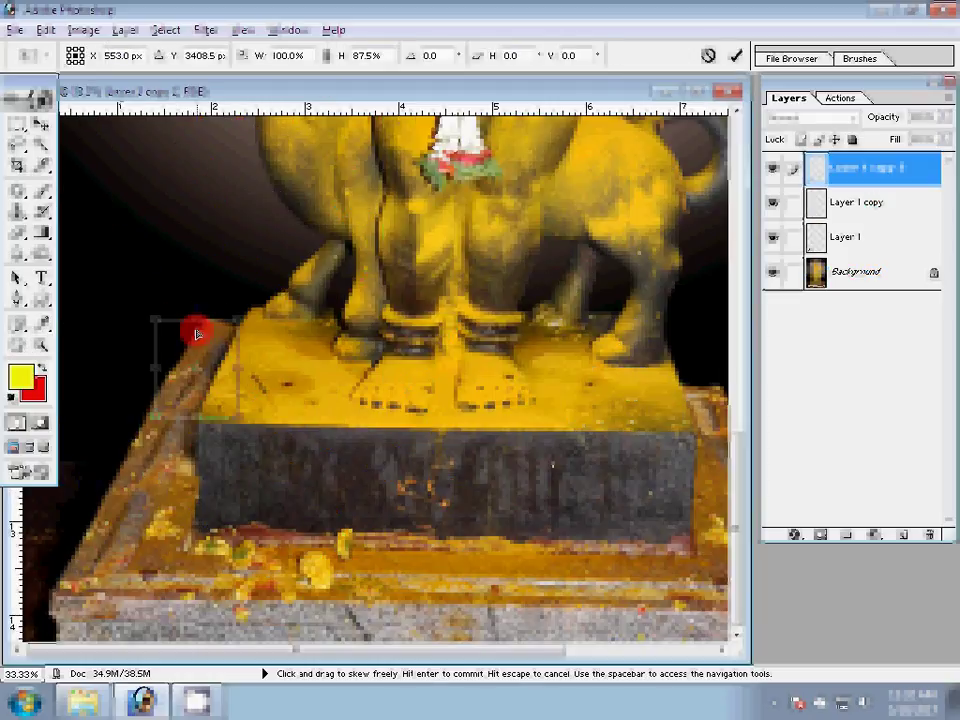
Skew the patch corner down the pedestal edge, fit the statue on screen, and try 36% layer opacity
{"action": "left_click_drag", "start_coordinate": [193, 336], "coordinate": [193, 337]}
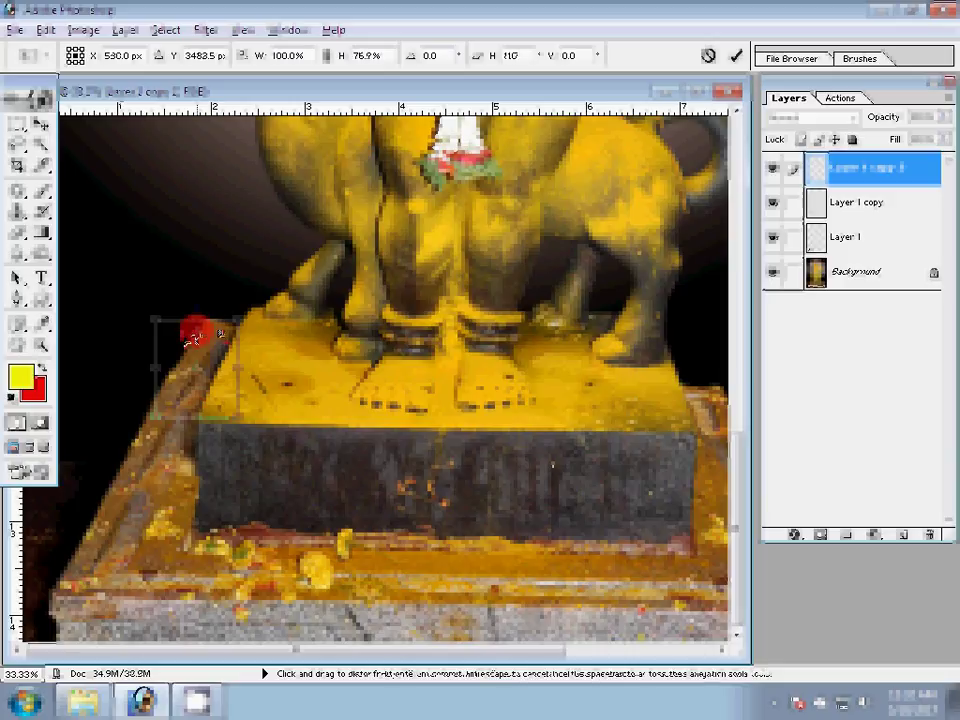
{"action": "key", "text": "ctrl+space"}
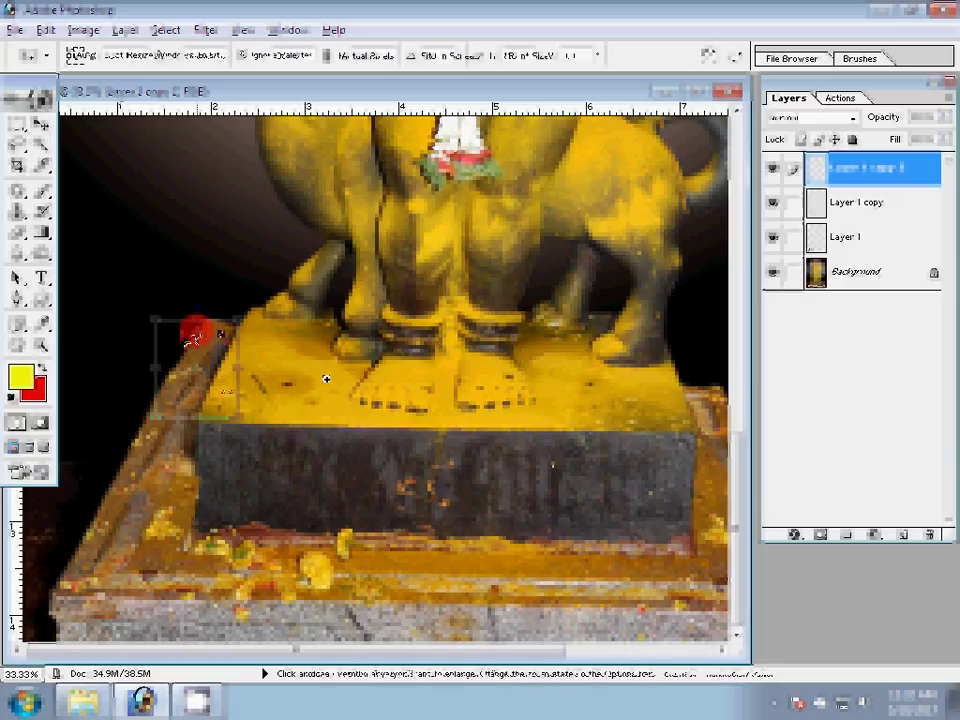
{"action": "right_click", "coordinate": [374, 355]}
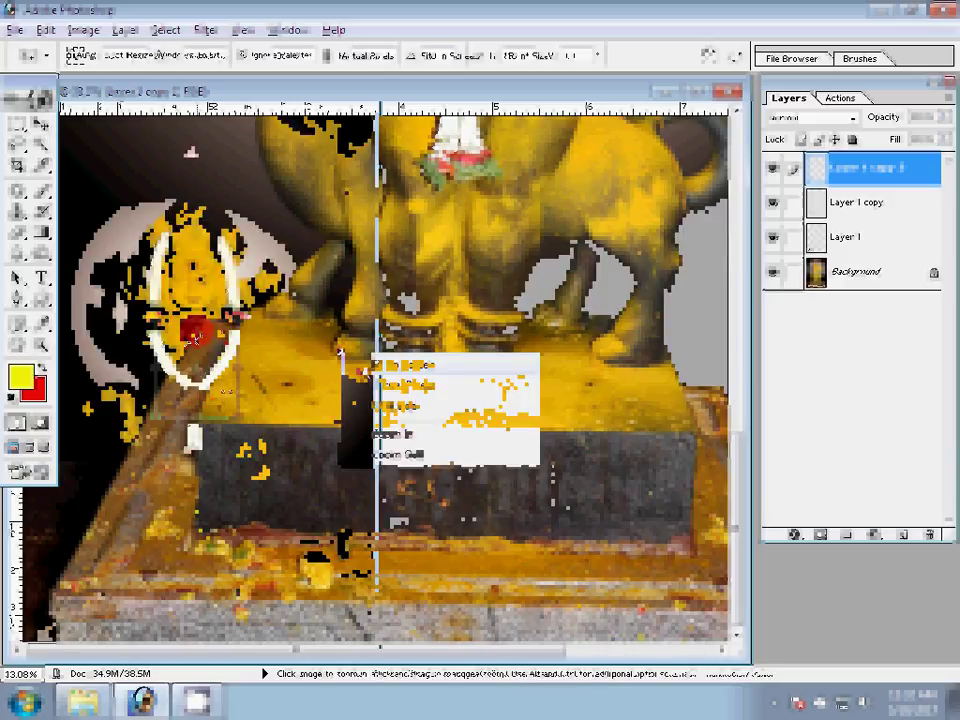
{"action": "left_click", "coordinate": [390, 365]}
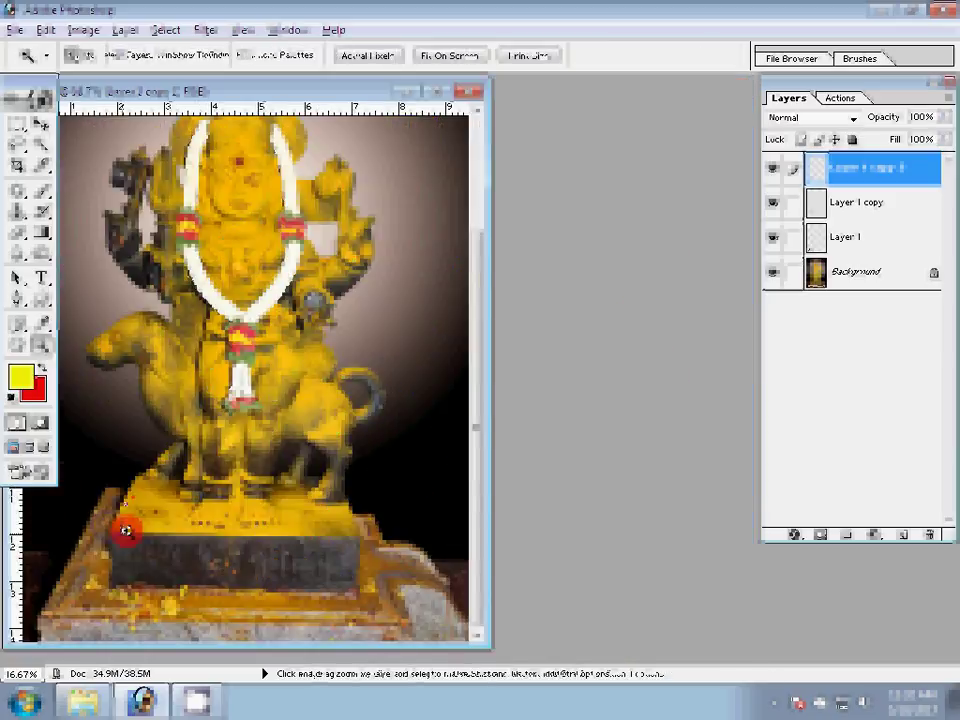
{"action": "left_click_drag", "start_coordinate": [946, 117], "coordinate": [900, 139]}
{"action": "key", "text": "Escape"}
Set the patch layer to 53% opacity, then lower the Levels white input to 247
{"action": "key", "text": "5"}
{"action": "key", "text": "3"}
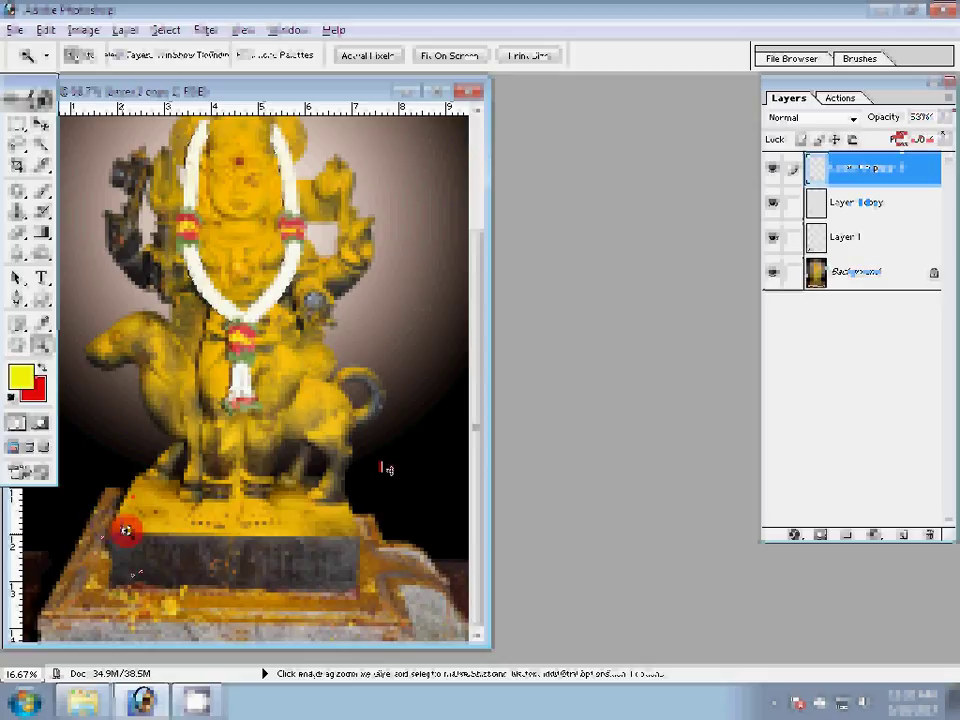
{"action": "right_click", "coordinate": [313, 405]}
{"action": "left_click", "coordinate": [345, 408]}
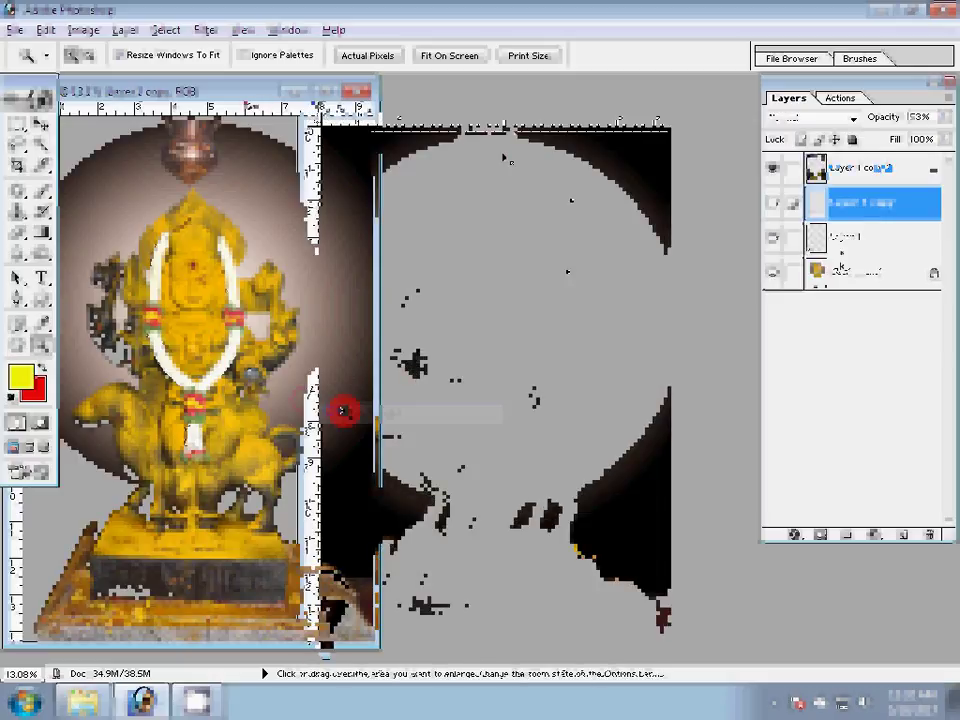
{"action": "key", "text": "ctrl+l"}
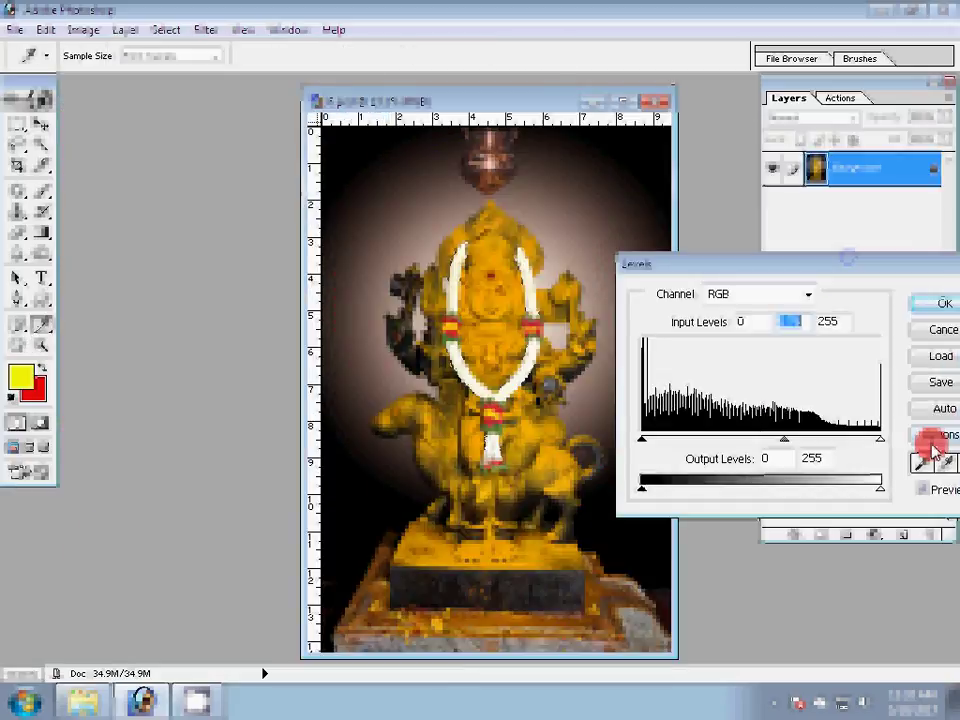
{"action": "left_click_drag", "start_coordinate": [880, 438], "coordinate": [876, 438]}
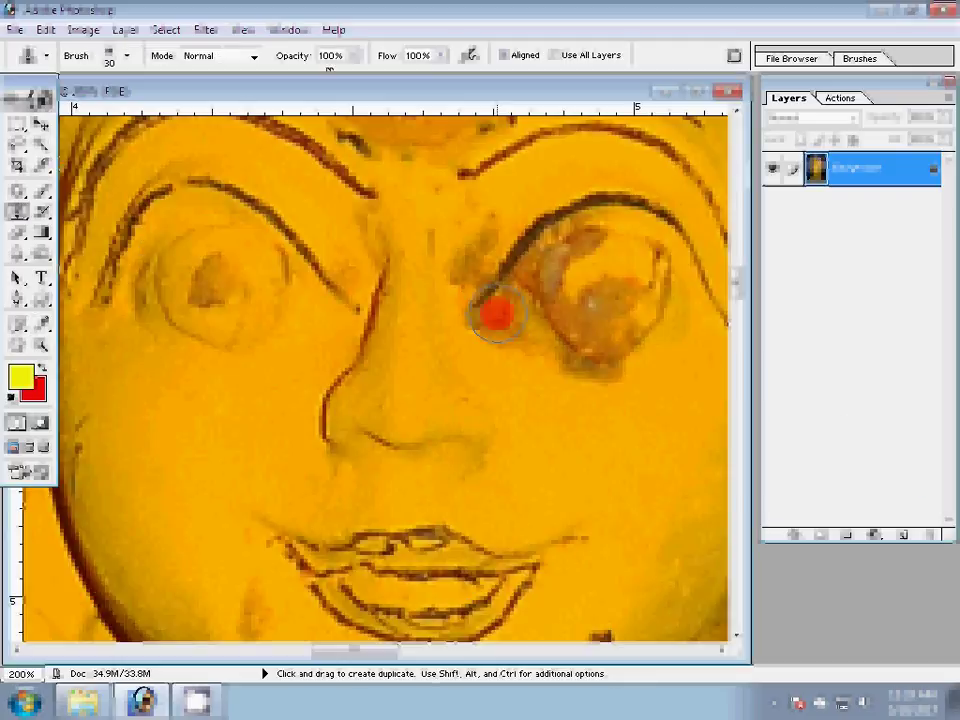
Clone clean skin over the smudge beside the right eye with a 20-pixel brush at 63% opacity
{"action": "key", "text": "6"}
{"action": "key", "text": "3"}
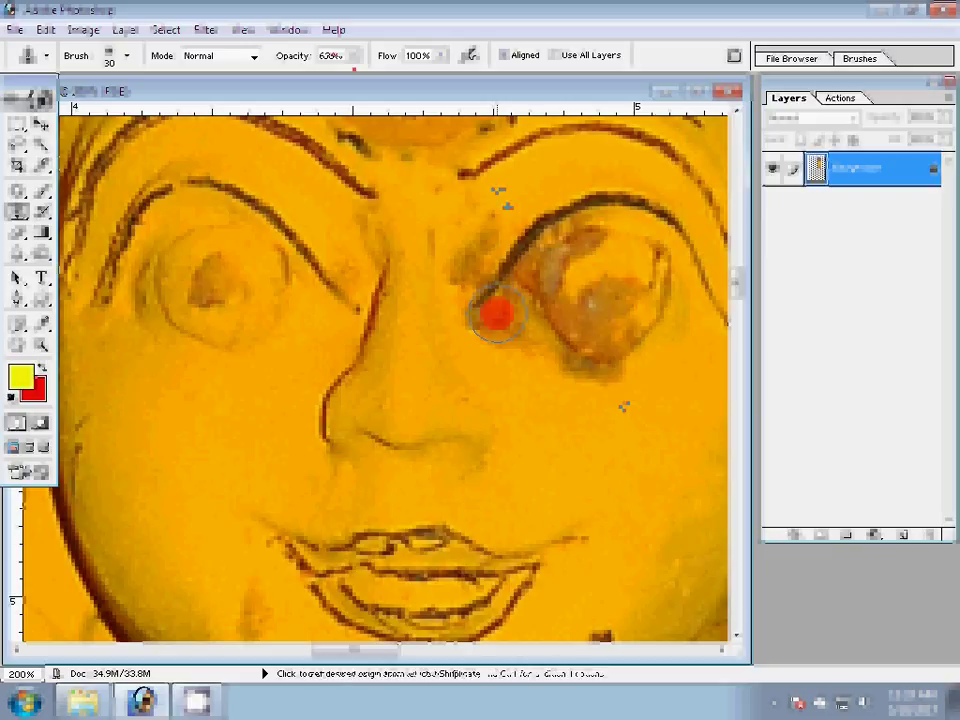
{"action": "key", "text": "bracketleft"}
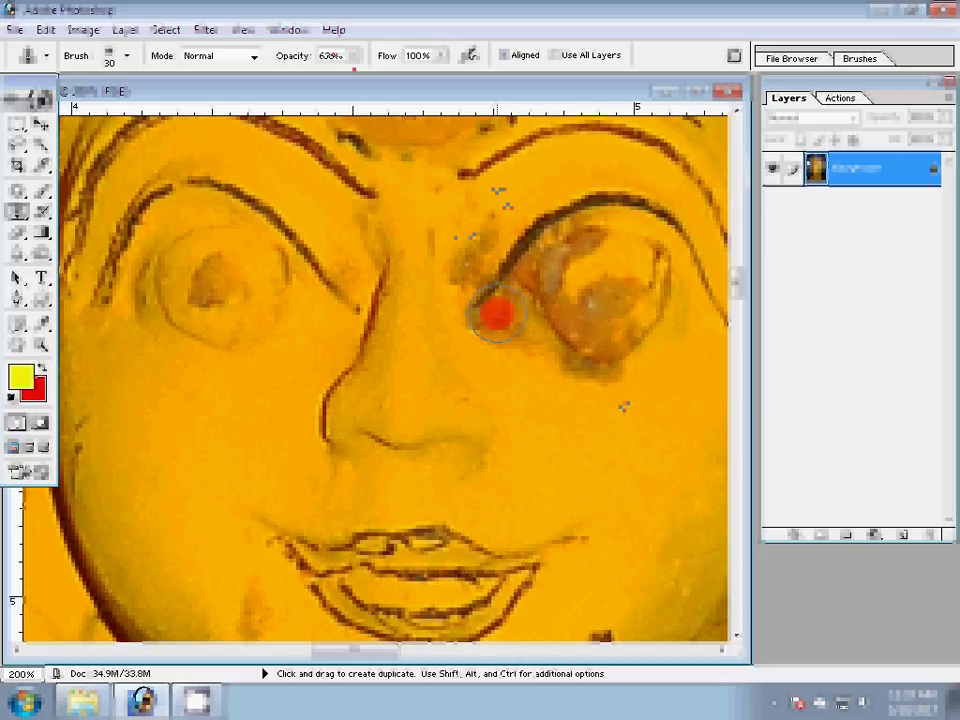
{"action": "left_click_drag", "start_coordinate": [497, 313], "coordinate": [432, 243]}
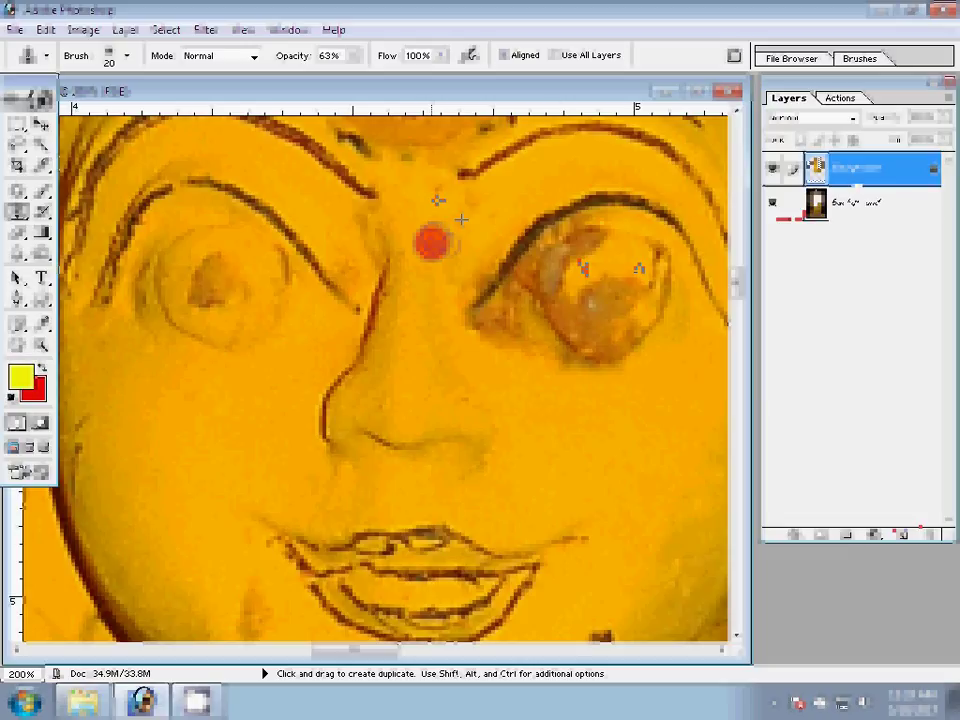
{"action": "key", "text": "b"}
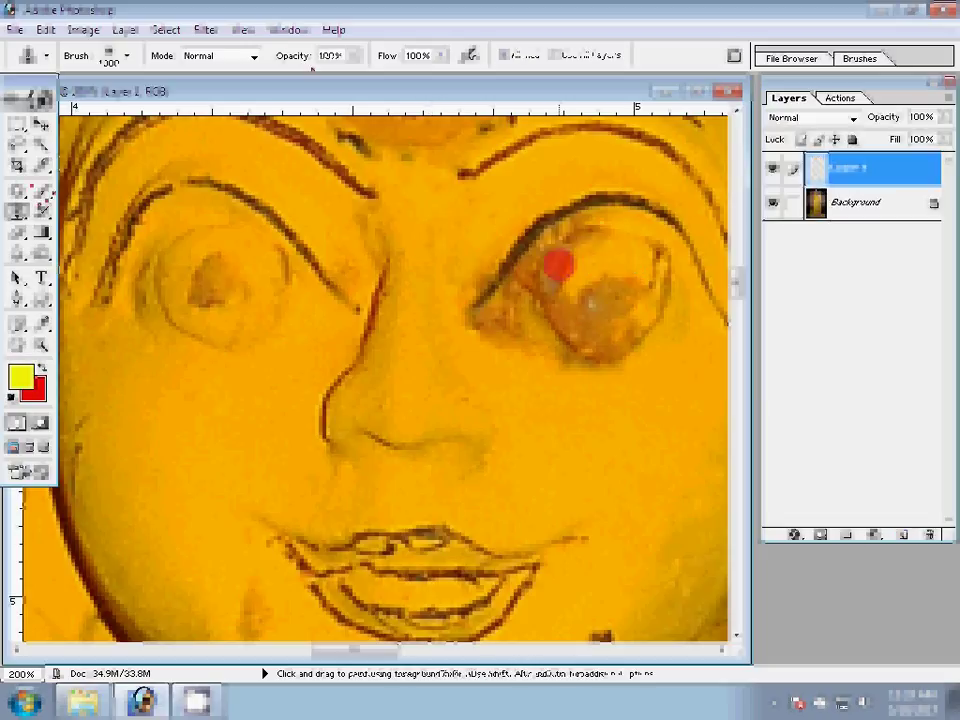
Paint over the stained right eye at 53% opacity and reduced flow, then fade the layer to 56%
{"action": "key", "text": "5"}
{"action": "key", "text": "3"}
{"action": "key", "text": "shift+5"}
{"action": "key", "text": "shift+3"}
{"action": "right_click", "coordinate": [558, 263]}
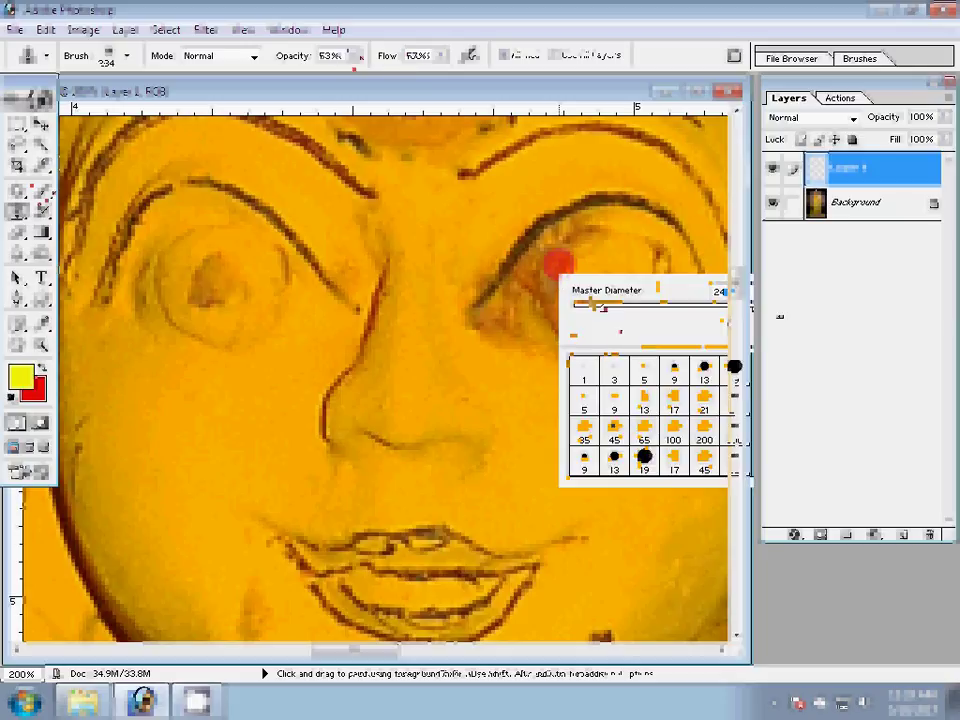
{"action": "key", "text": "Return"}
{"action": "left_click_drag", "start_coordinate": [558, 263], "coordinate": [541, 278]}
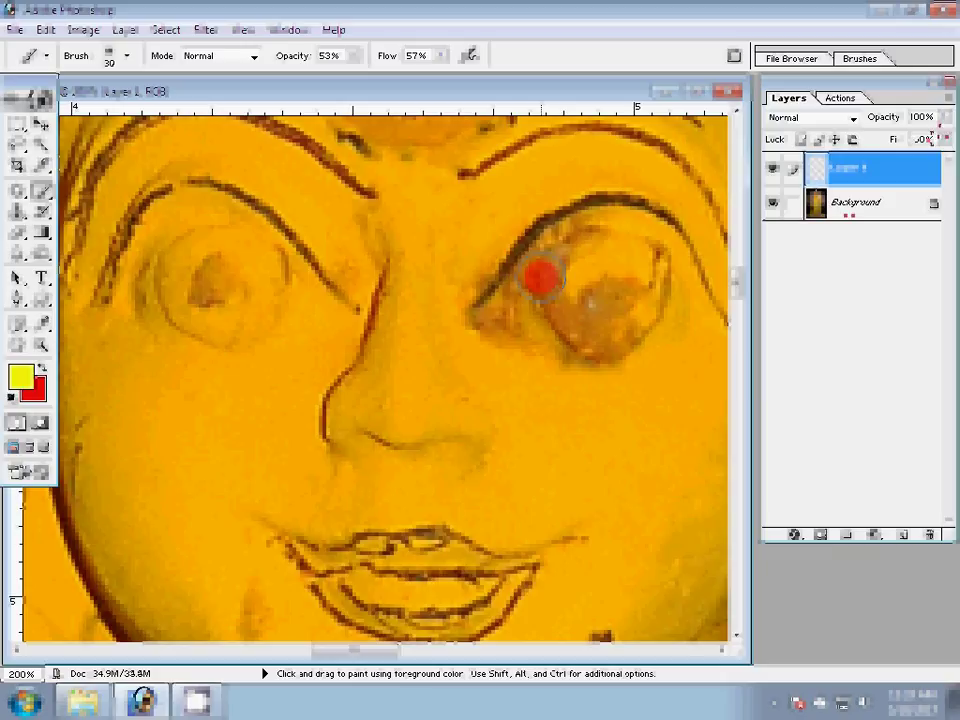
{"action": "key", "text": "bracketleft"}
{"action": "left_click_drag", "start_coordinate": [945, 117], "coordinate": [920, 140]}
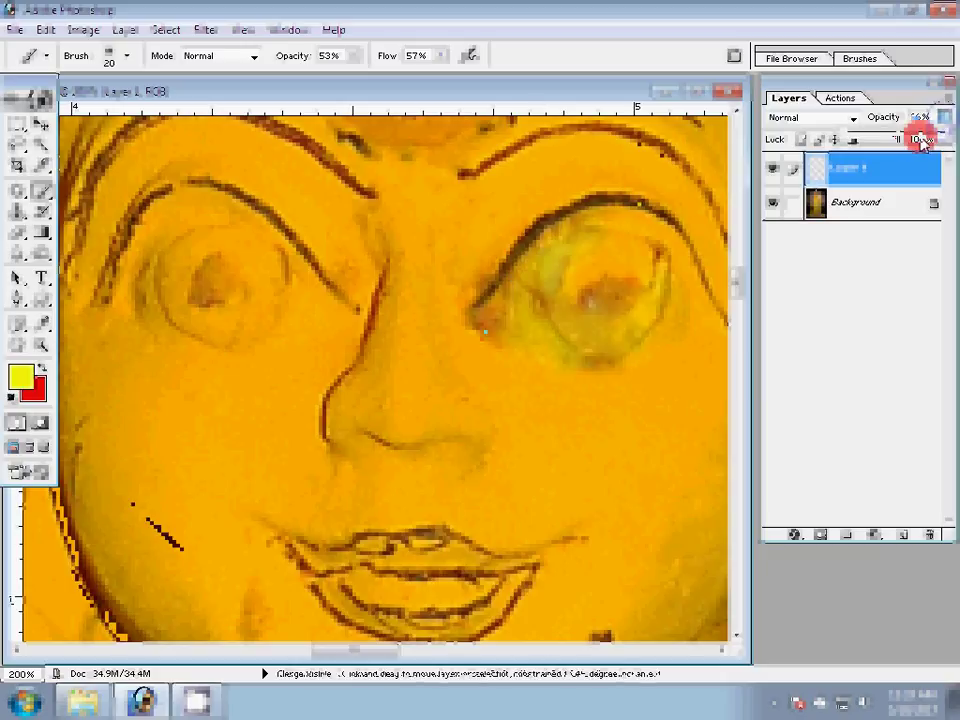
Fit the image on screen, then magnify the statue's lower body to 200%
{"action": "right_click", "coordinate": [561, 385]}
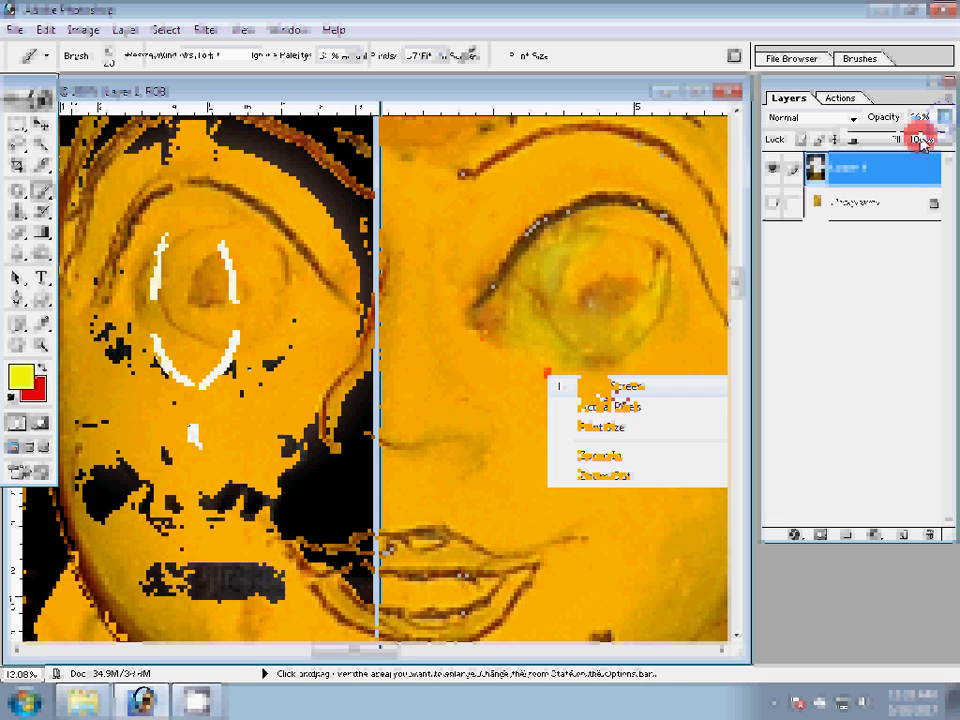
{"action": "left_click", "coordinate": [596, 386]}
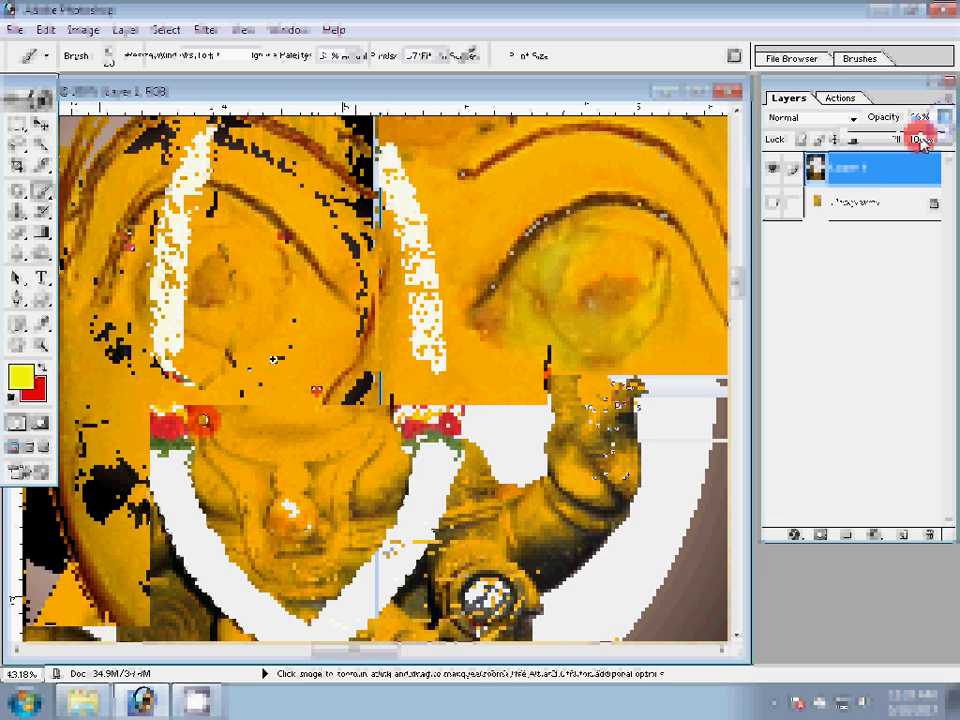
{"action": "left_click", "coordinate": [283, 272]}
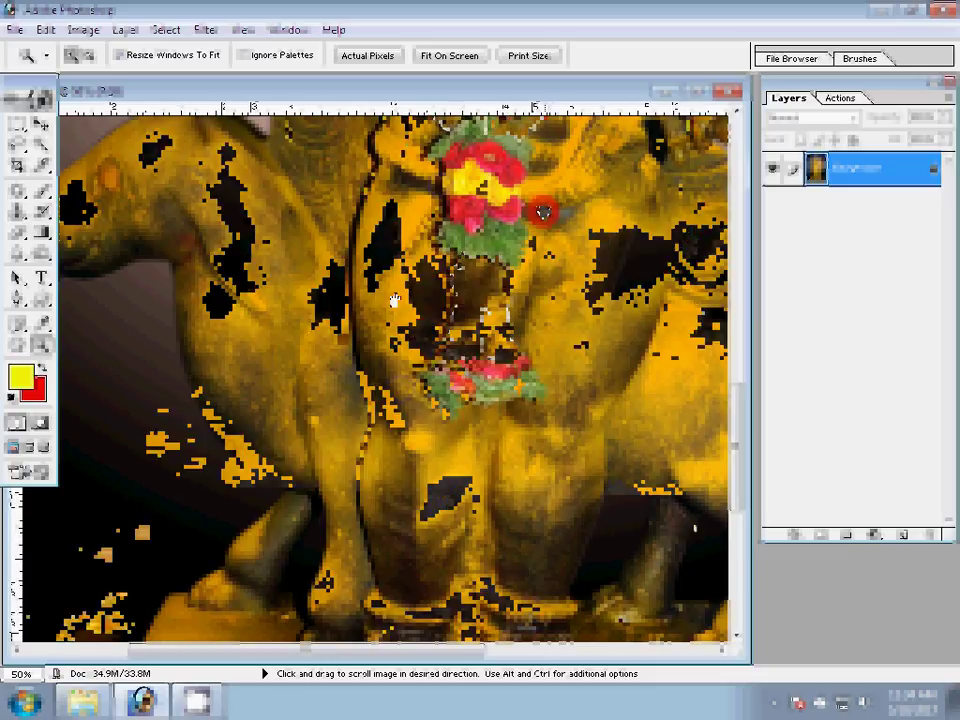
{"action": "left_click", "coordinate": [369, 416]}
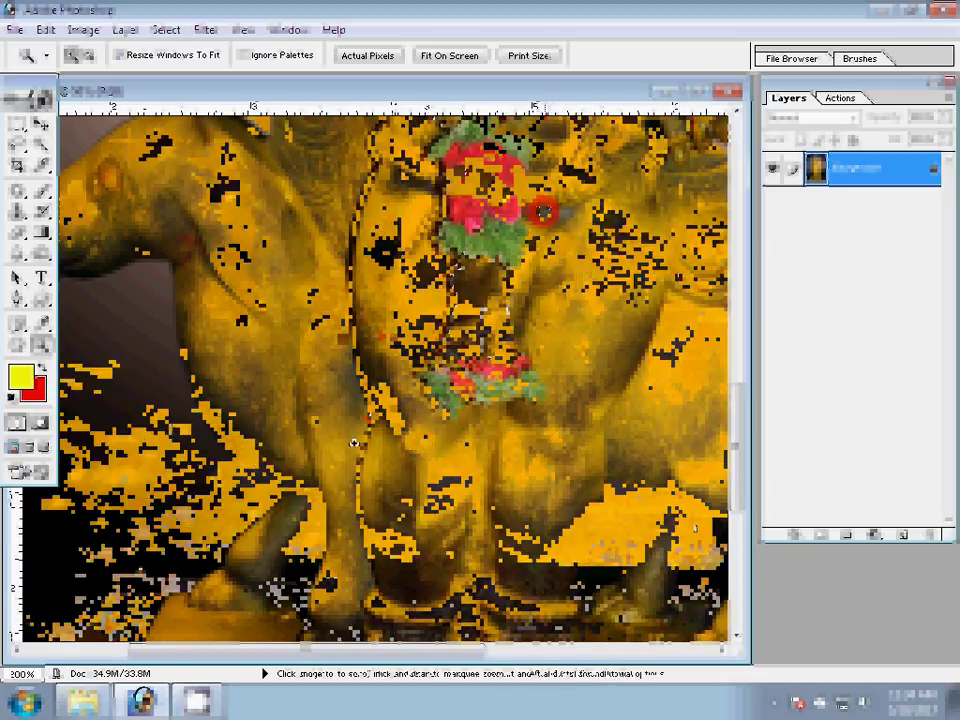
Outline the dark stick on the pedestal top with the Patch tool, dismissing no-pixels-selected warnings
{"action": "key", "text": "m"}
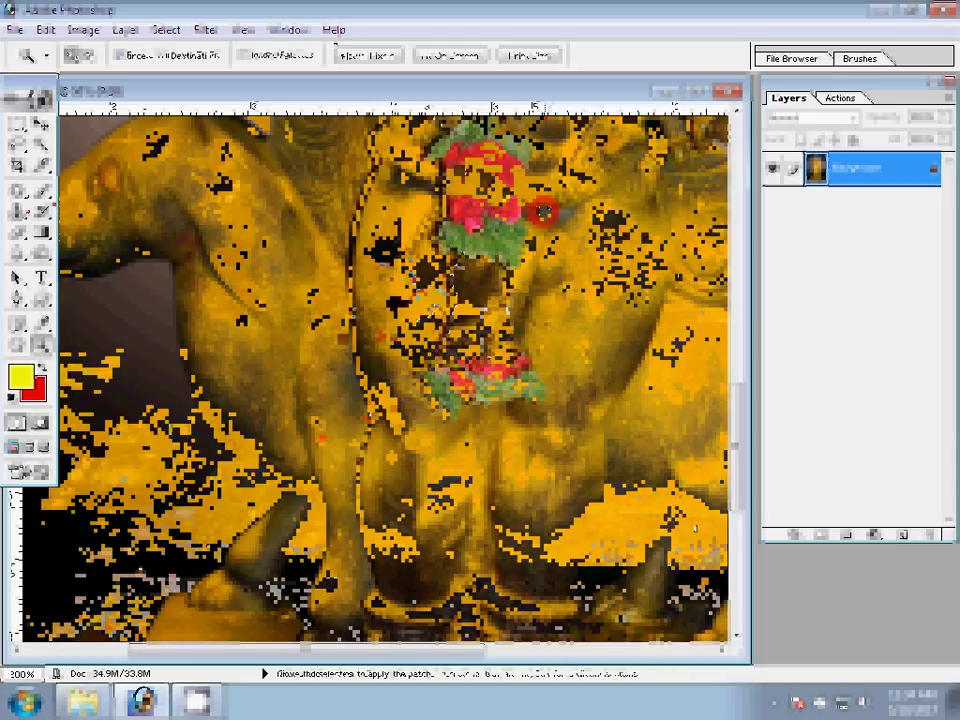
{"action": "left_click", "coordinate": [436, 310]}
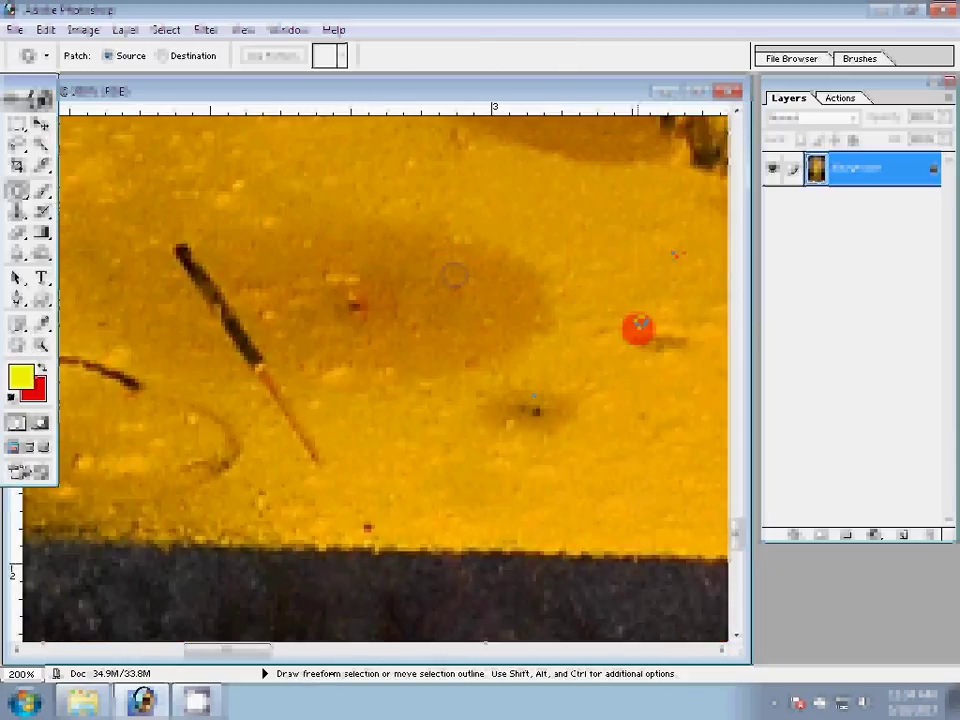
{"action": "left_click", "coordinate": [413, 358]}
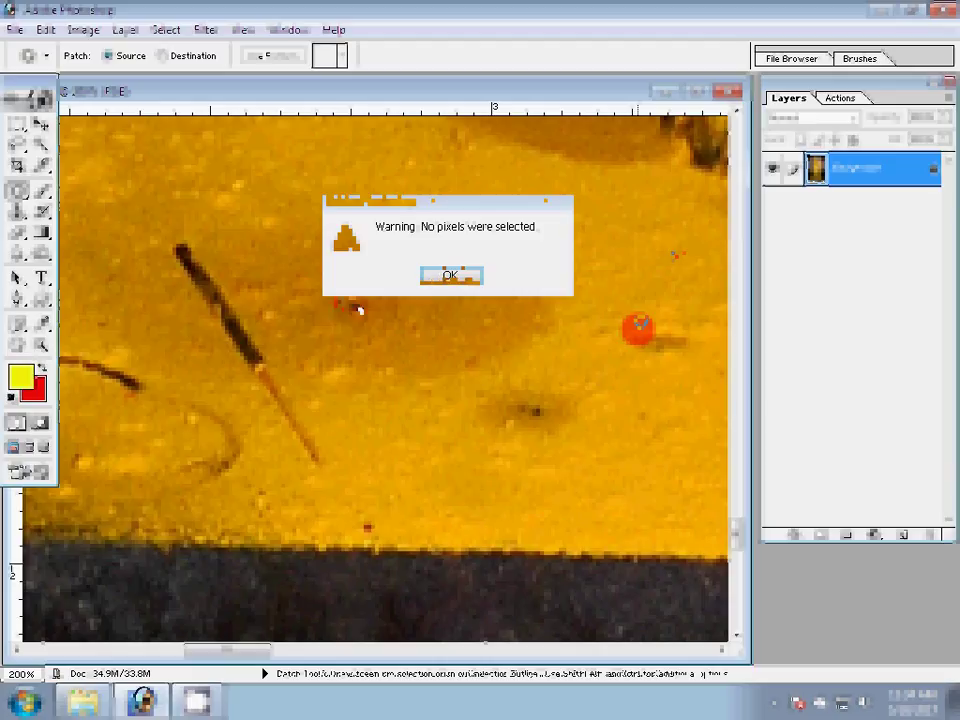
{"action": "key", "text": "Return"}
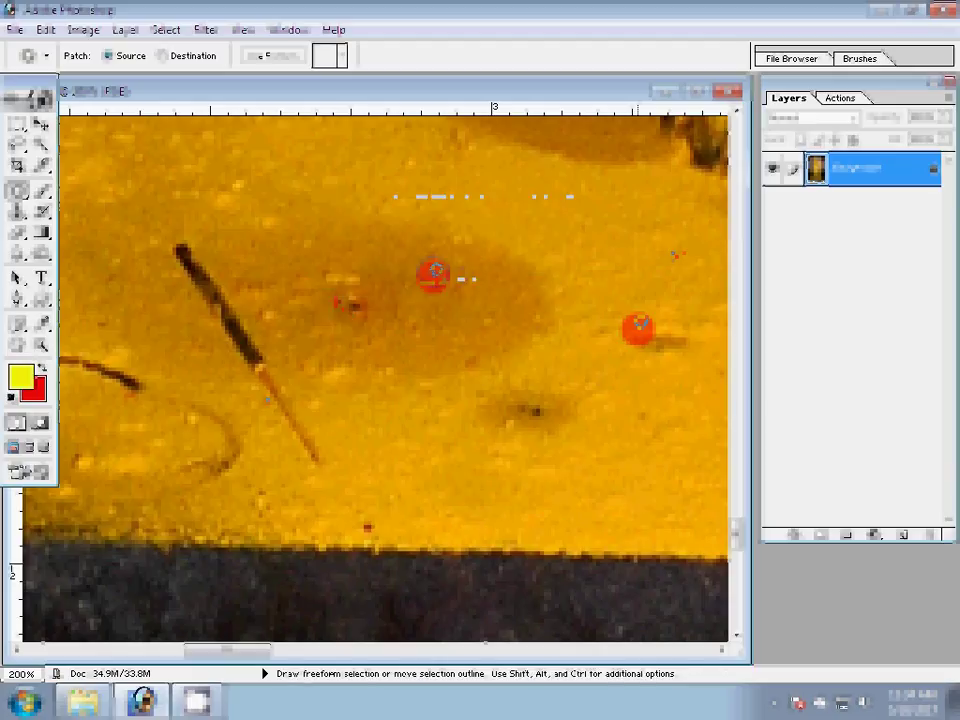
{"action": "left_click", "coordinate": [219, 305]}
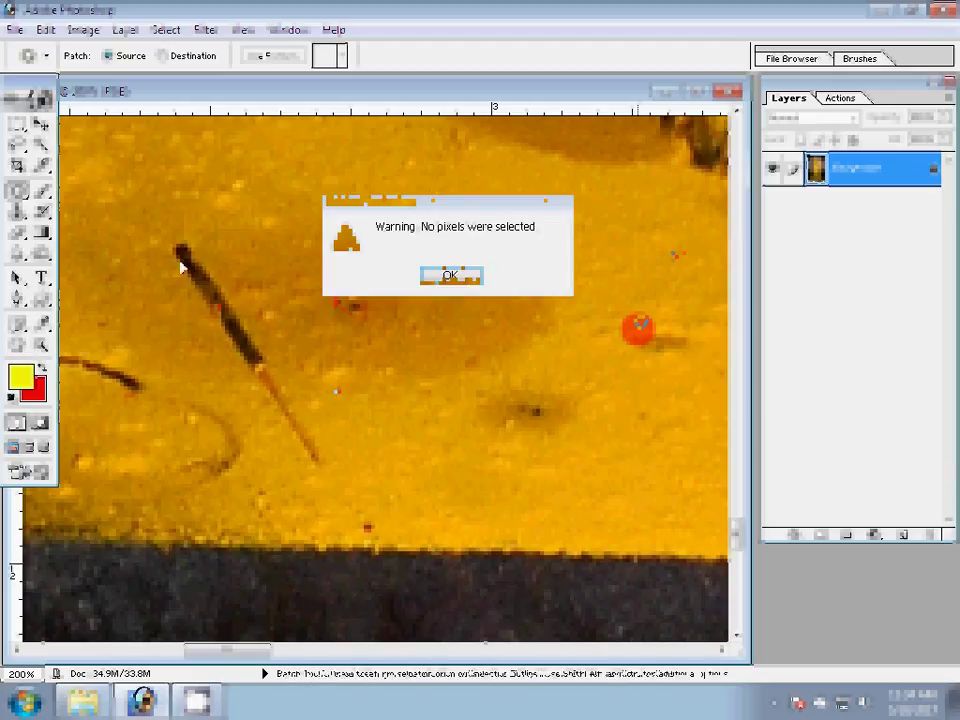
{"action": "left_click", "coordinate": [450, 276]}
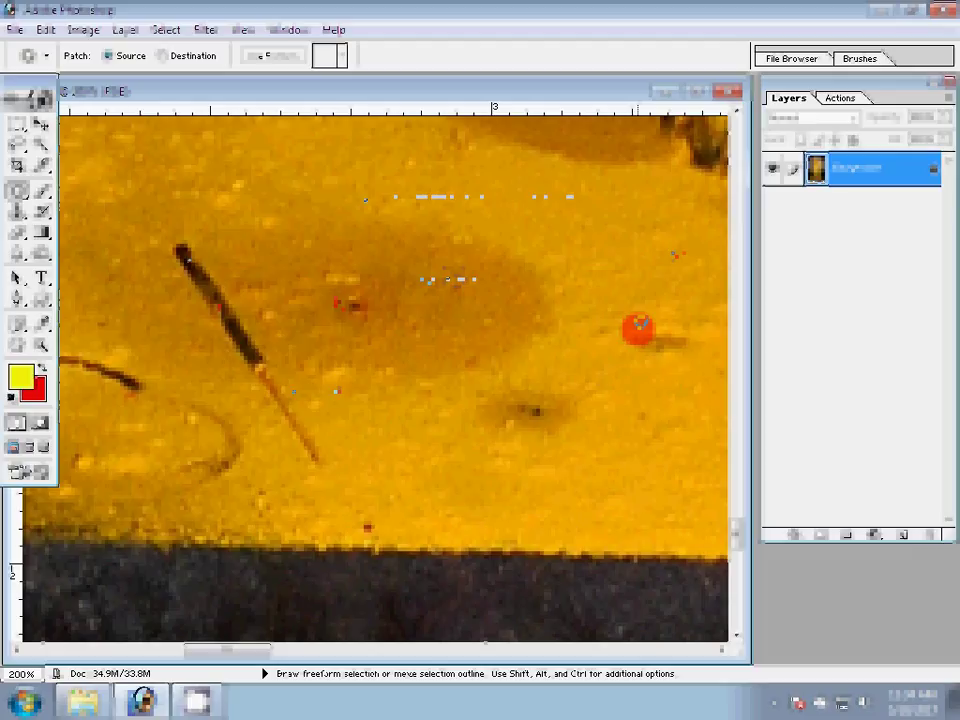
{"action": "left_click_drag", "start_coordinate": [272, 258], "coordinate": [262, 245]}
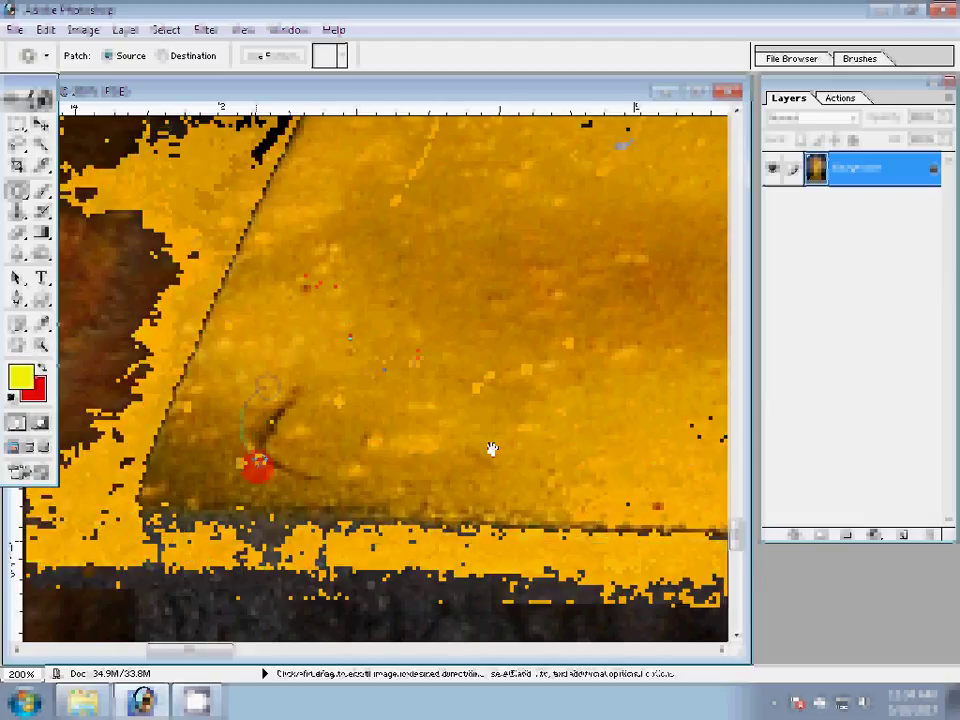
{"action": "key", "text": "z"}
{"action": "right_click", "coordinate": [258, 462]}
Fit the whole statue in the window and enlarge the document through Image Size from the title-bar menu
{"action": "left_click", "coordinate": [400, 369]}
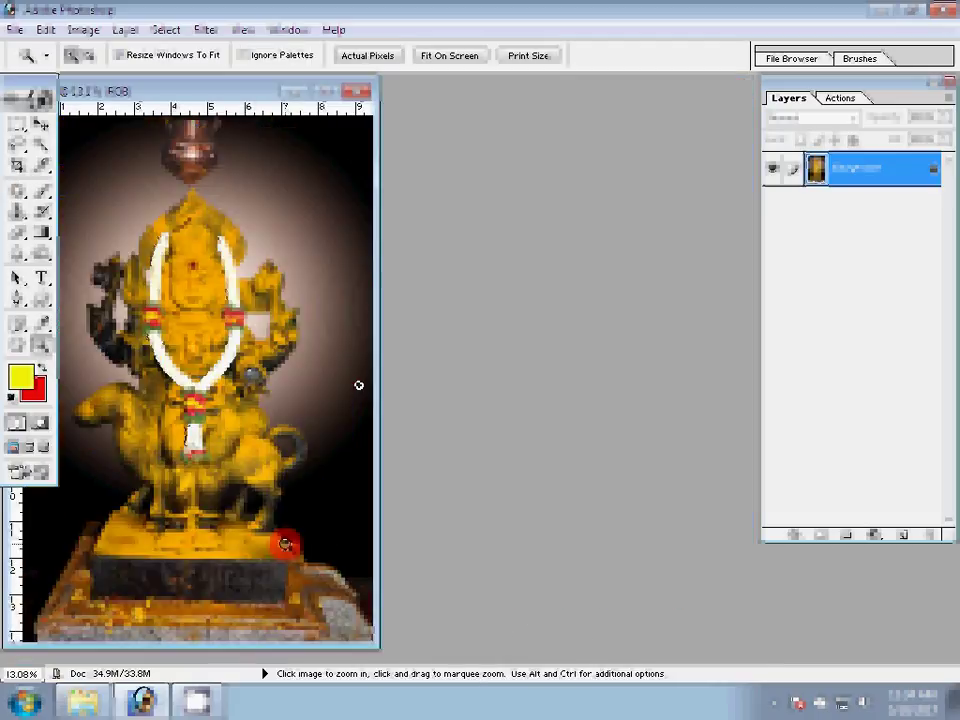
{"action": "left_click", "coordinate": [285, 543]}
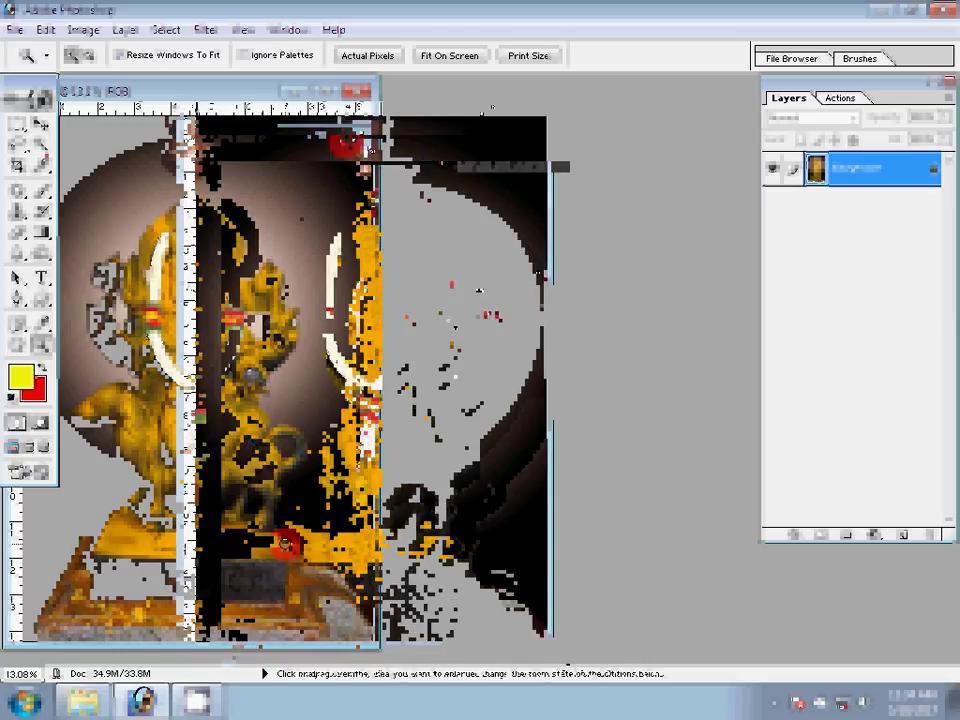
{"action": "left_click", "coordinate": [135, 142]}
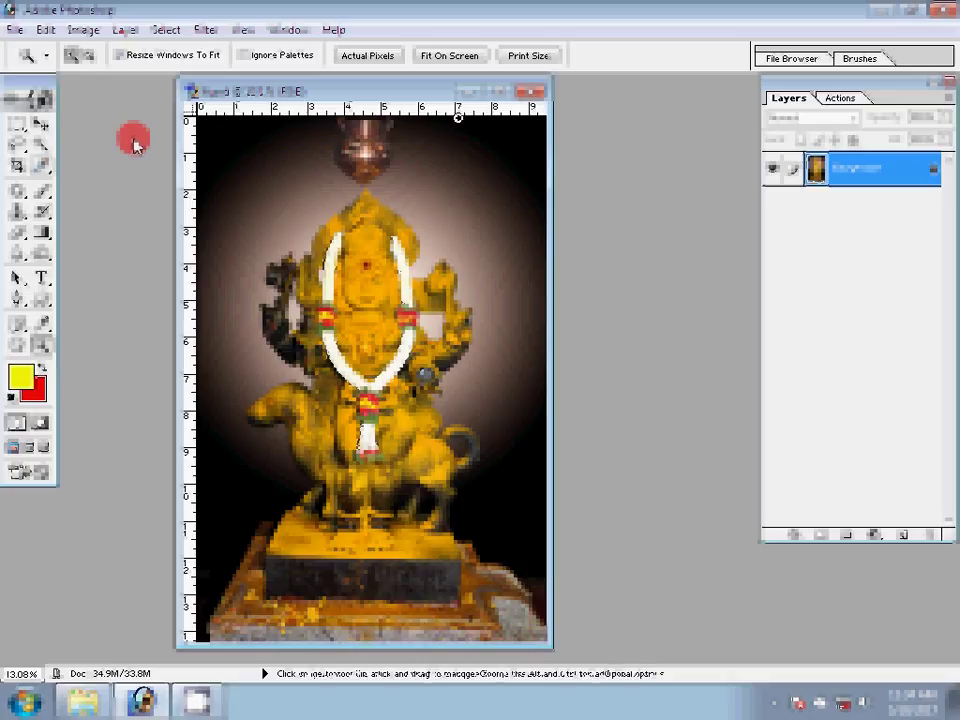
{"action": "right_click", "coordinate": [440, 92]}
{"action": "left_click", "coordinate": [463, 135]}
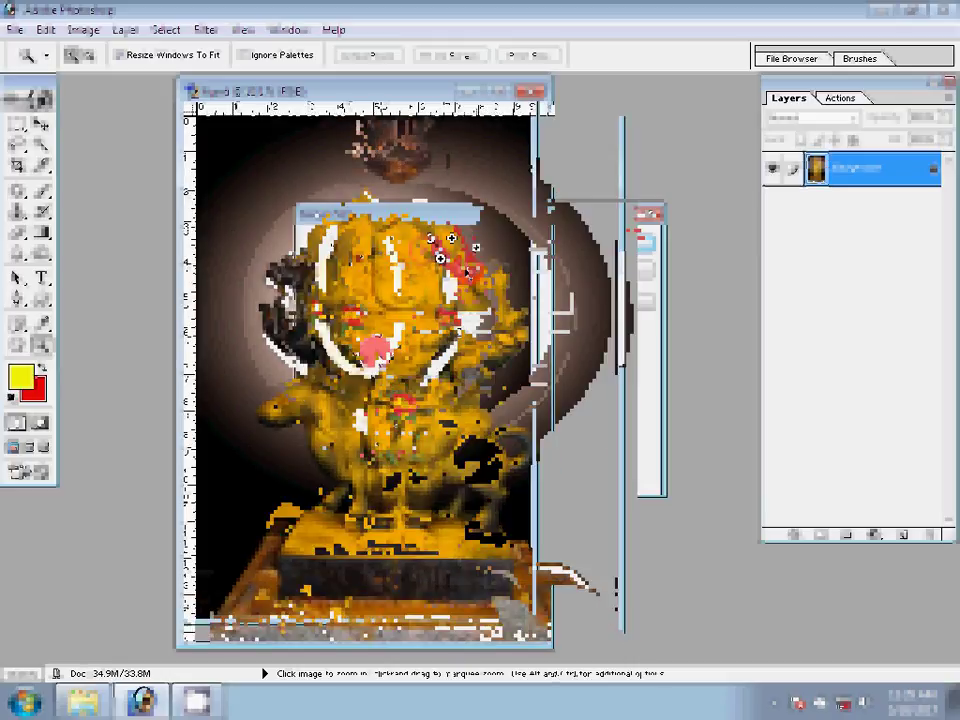
{"action": "right_click", "coordinate": [340, 105]}
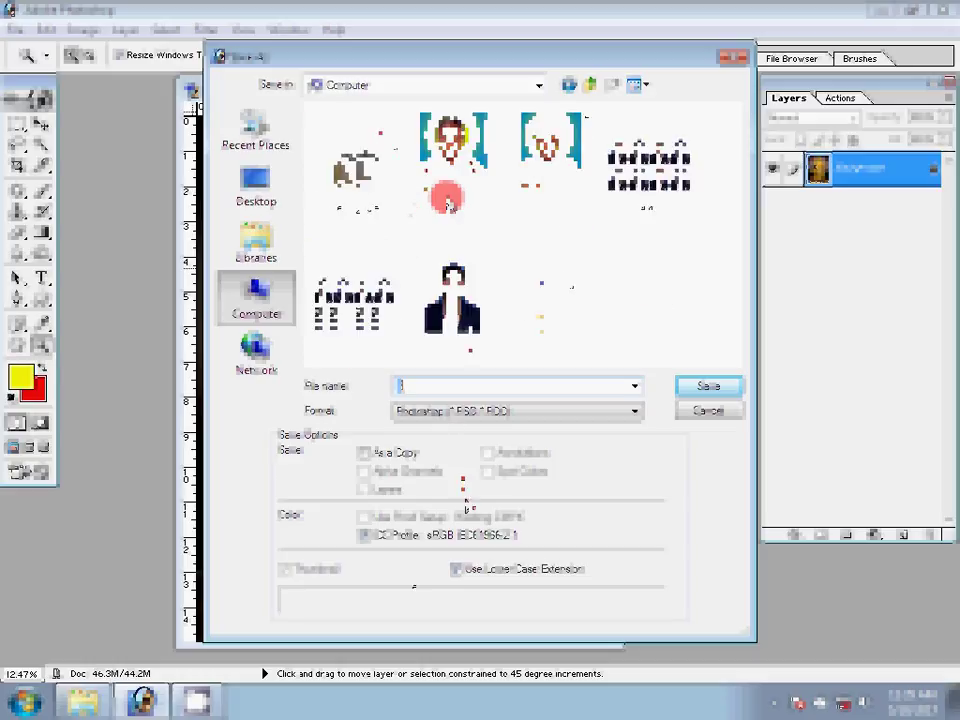
Save the statue as a JPEG in the 18-05-2017 folder, accepting the JPEG quality options
{"action": "left_click", "coordinate": [478, 343]}
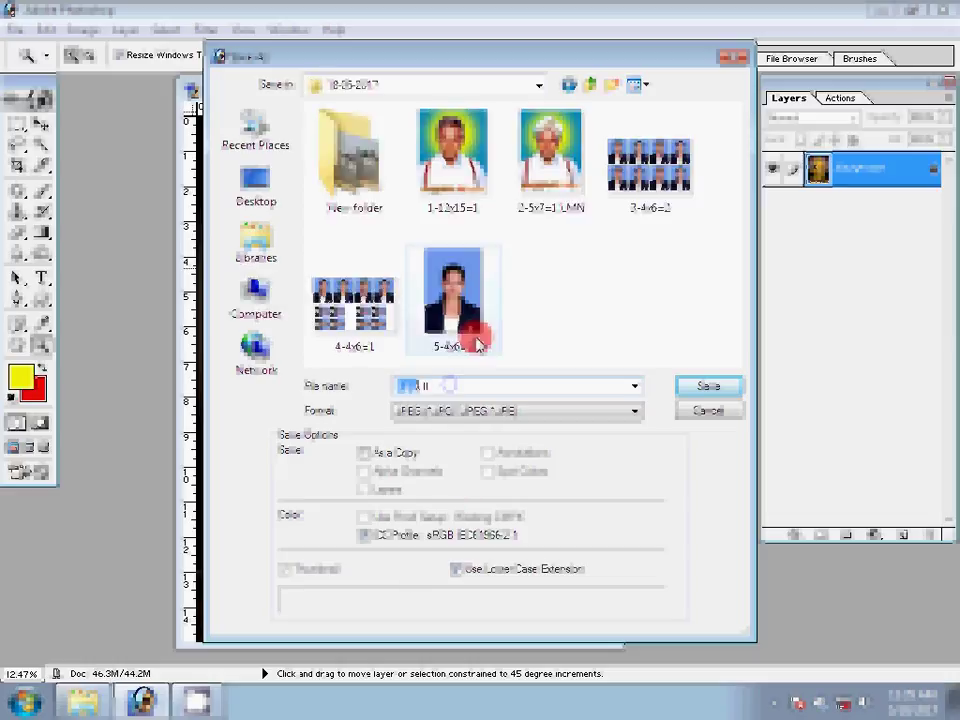
{"action": "key", "text": "Return"}
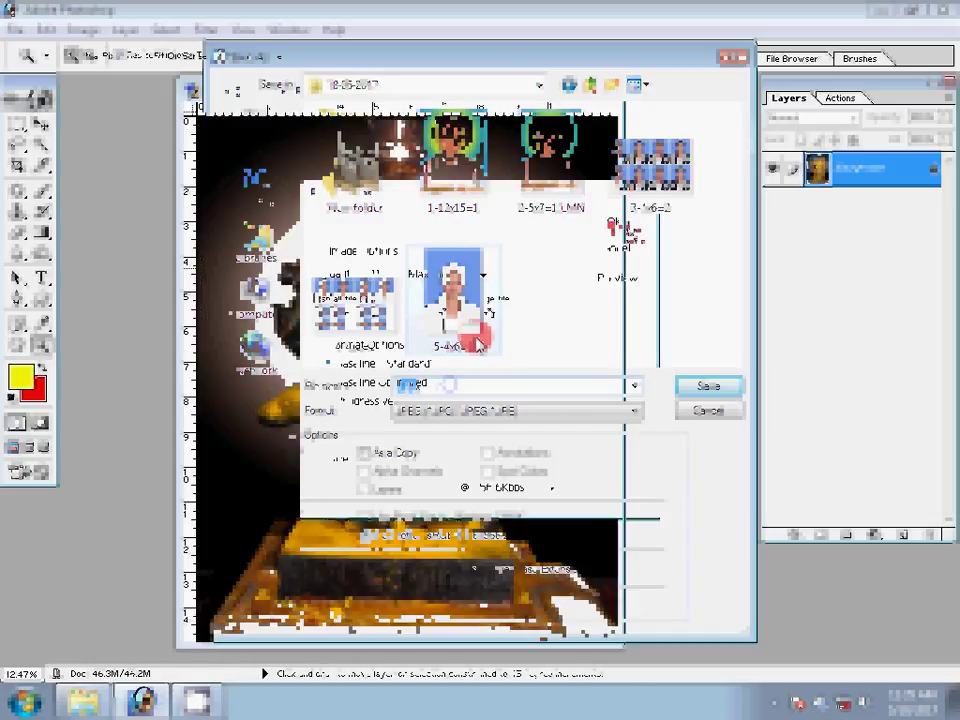
{"action": "left_click", "coordinate": [613, 222]}
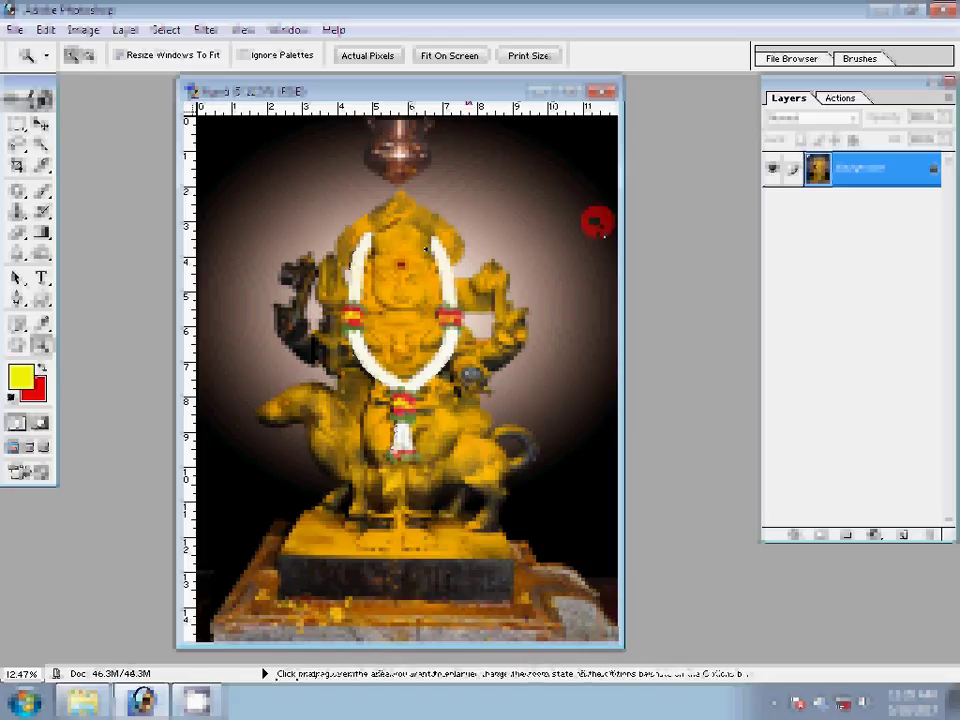
Set the image width to 4 inches with proportions constrained, giving 4 × 5 inches at 300 ppi
{"action": "right_click", "coordinate": [472, 122]}
{"action": "left_click", "coordinate": [511, 170]}
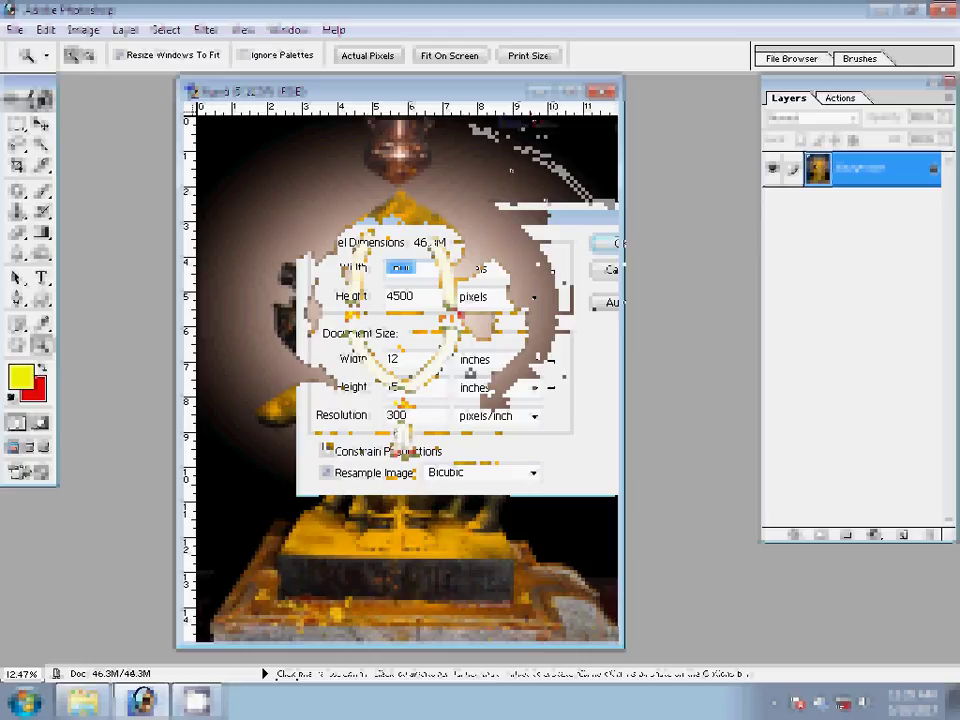
{"action": "type", "text": "4"}
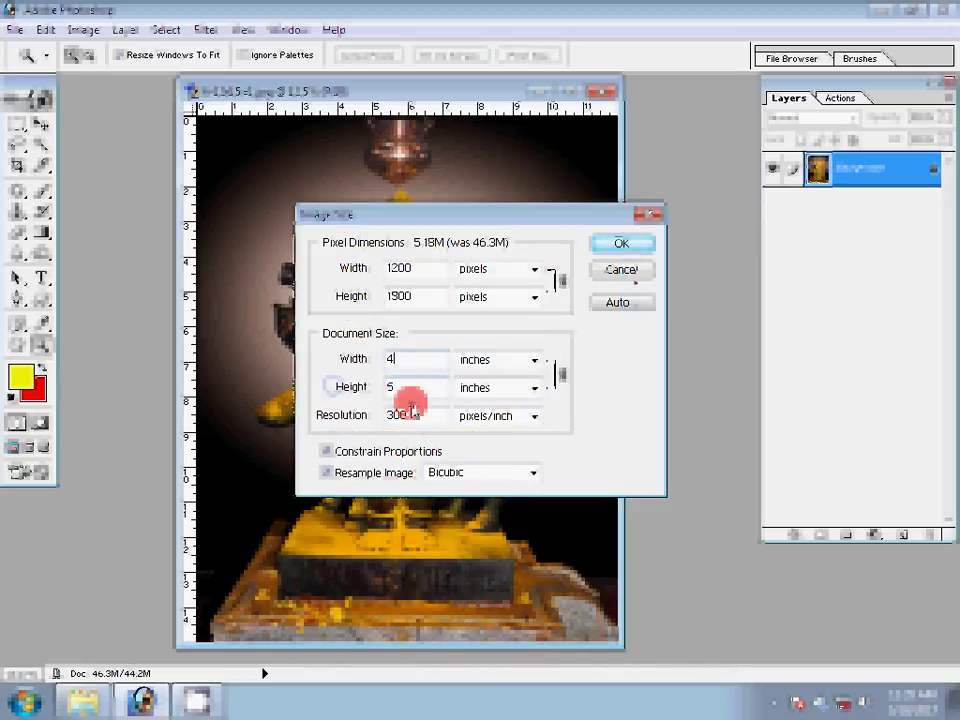
{"action": "key", "text": "Return"}
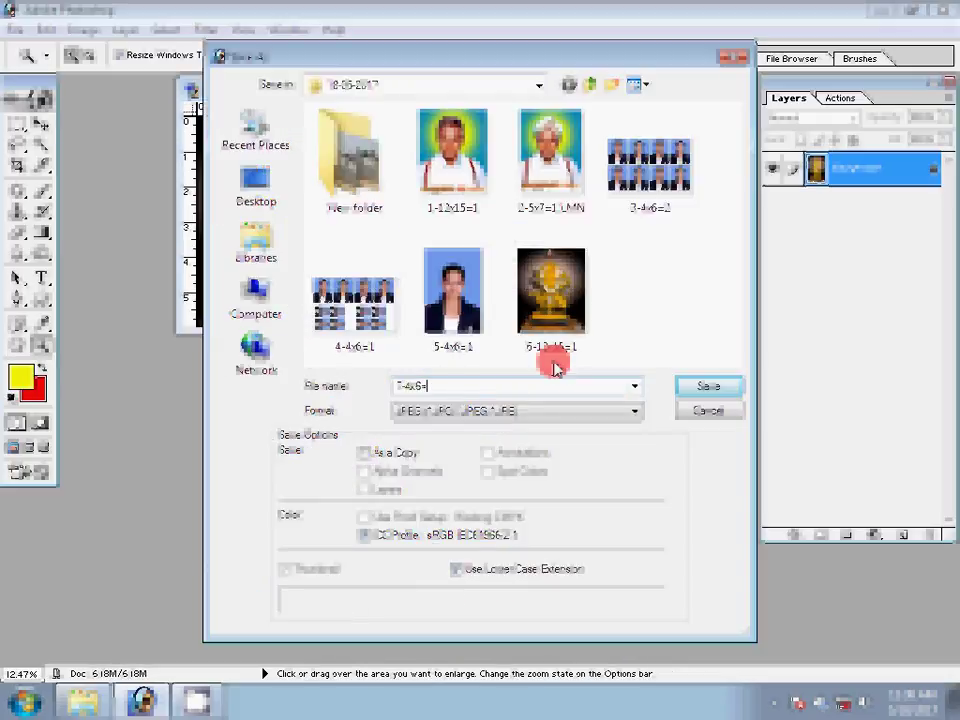
Confirm saving the resized statue under a new file name in JPEG format
{"action": "key", "text": "Return"}
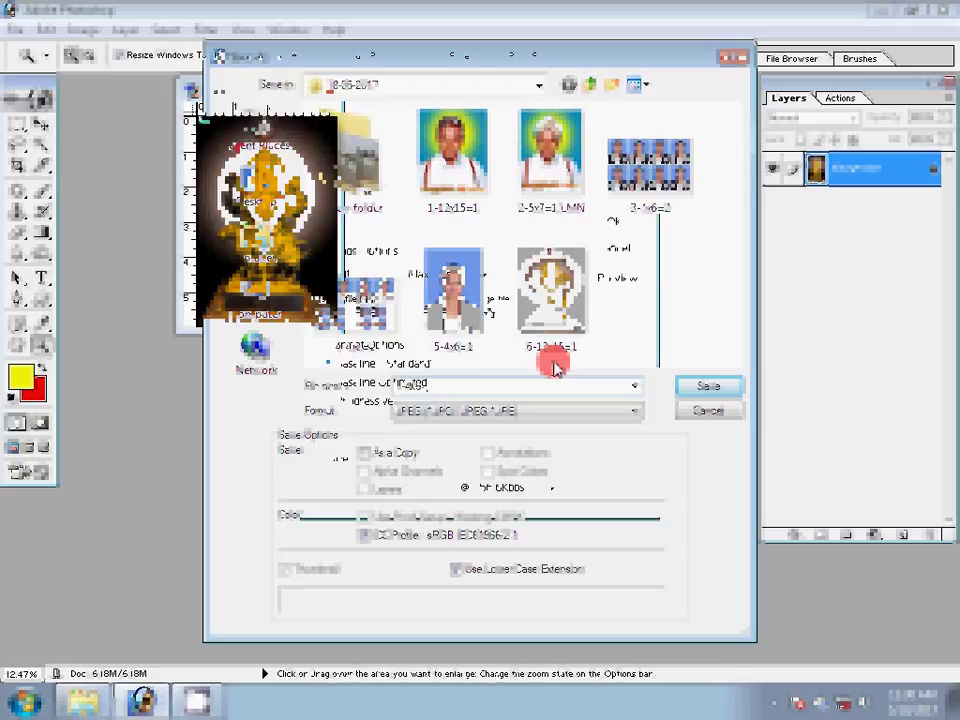